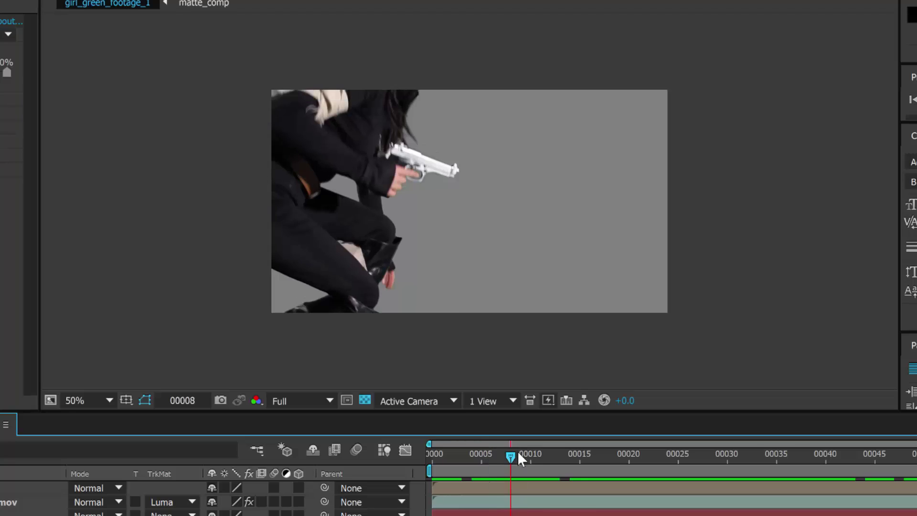
# Scrub the finished key, remove the effect from the circle-masked top layer in matte_comp at frame 38, and show its mask keyframes
pyautogui.moveTo(518, 451); pyautogui.dragTo(806, 456)
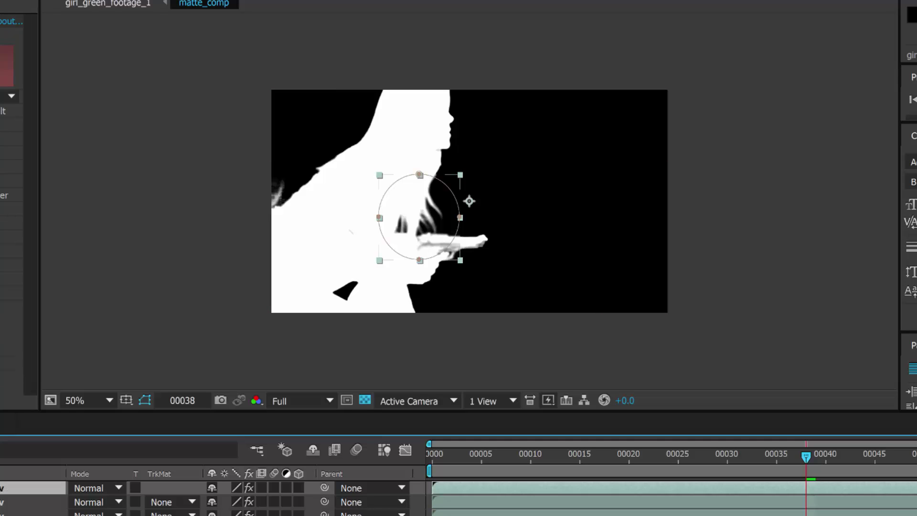
pyautogui.press('Delete')
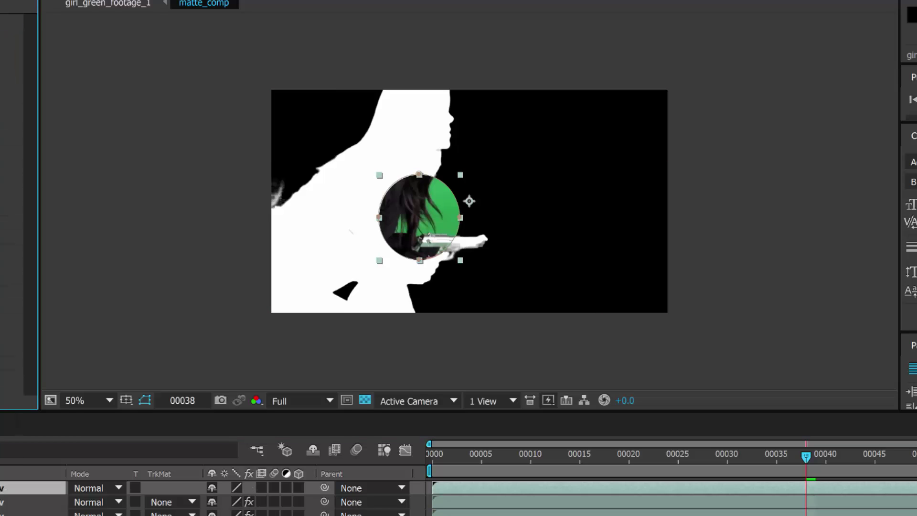
pyautogui.press('m')
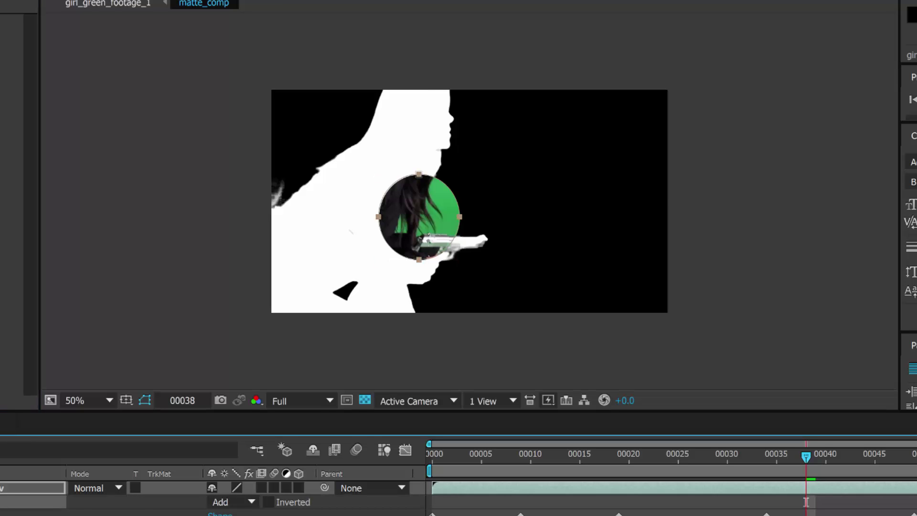
pyautogui.press('Delete')
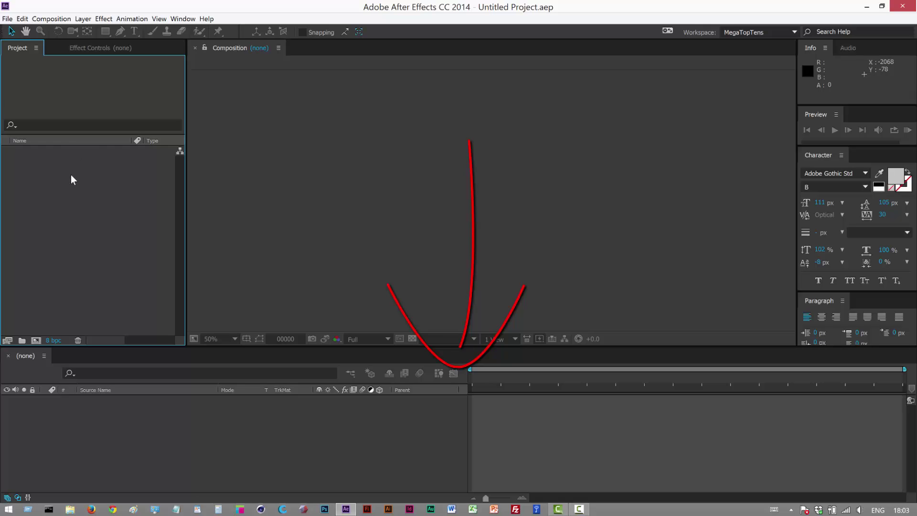
# Import girl_green_footage_1.mov into the empty project and create a composition from the clip
pyautogui.rightClick(48, 180)
pyautogui.moveTo(134, 232)
pyautogui.click(206, 232)
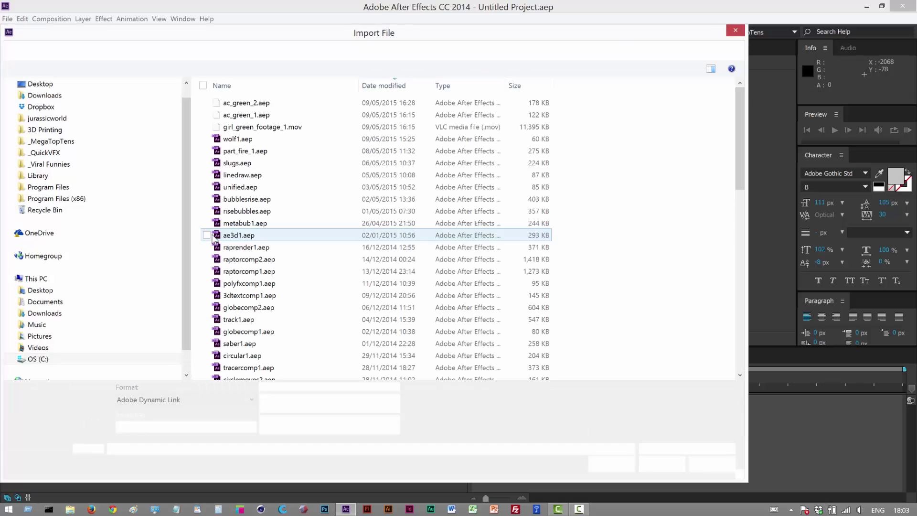
pyautogui.doubleClick(243, 127)
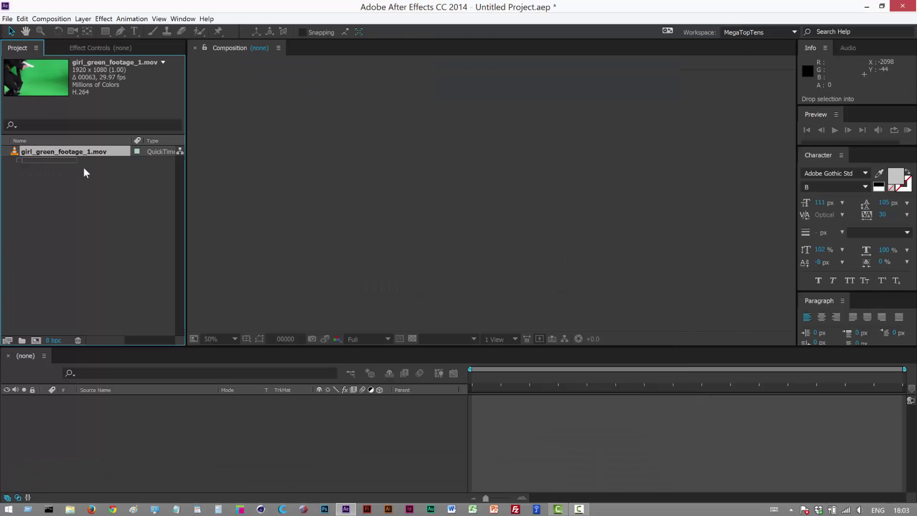
pyautogui.click(36, 341)
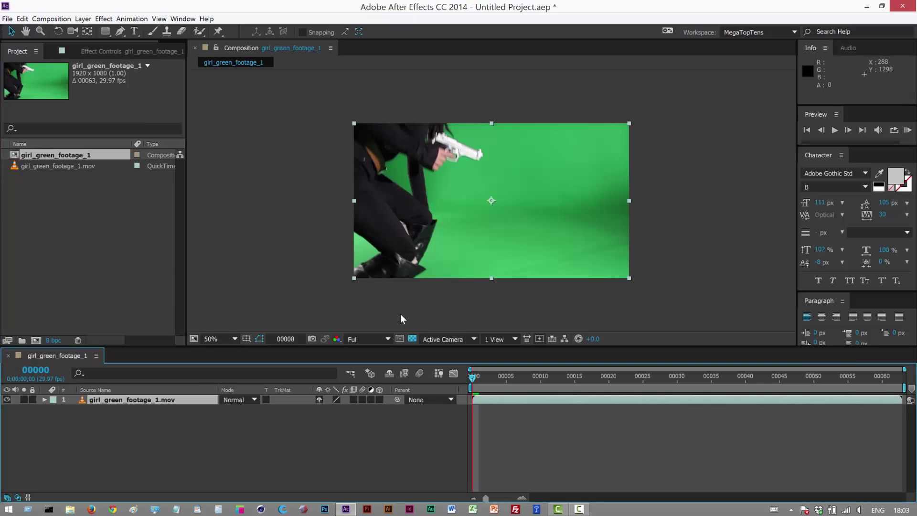
# Play and scrub through the green-screen footage to examine the woman's movement and the backdrop's unevenness
pyautogui.moveTo(492, 378); pyautogui.dragTo(457, 408)
pyautogui.press('space')
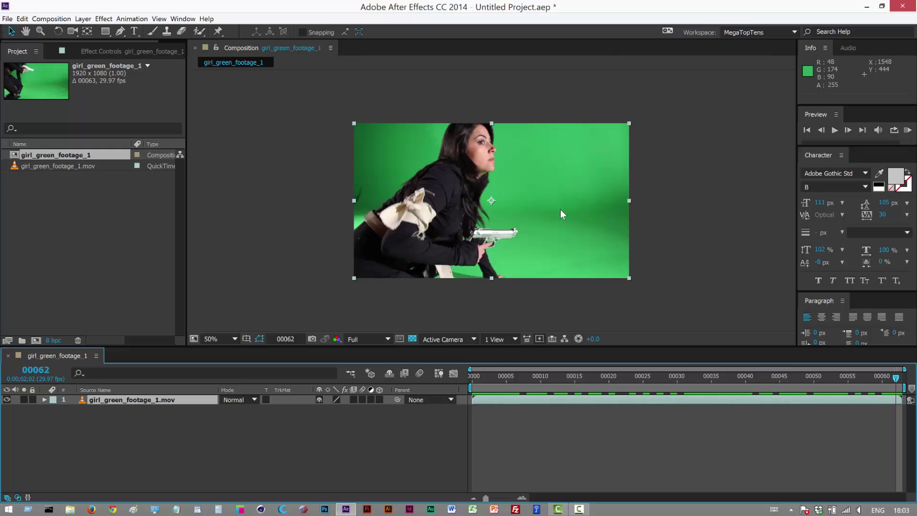
pyautogui.moveTo(590, 378); pyautogui.dragTo(808, 388)
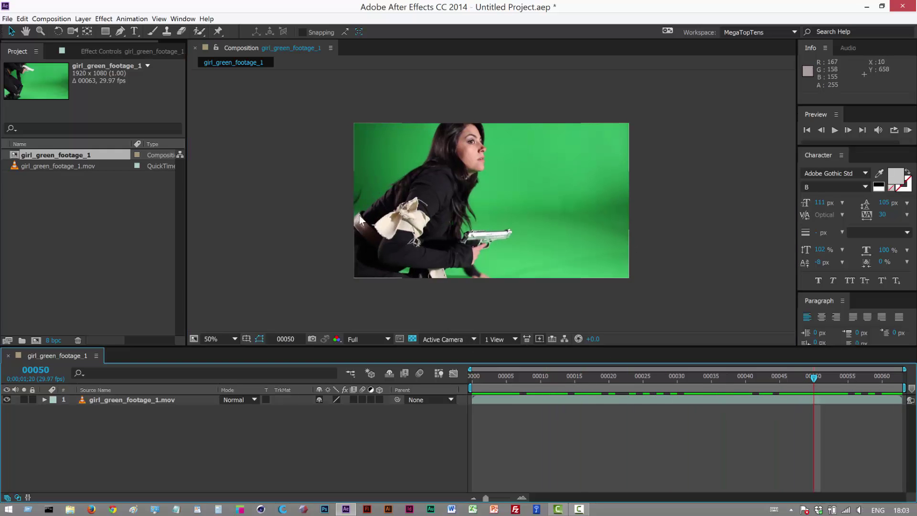
pyautogui.moveTo(672, 381); pyautogui.dragTo(499, 394)
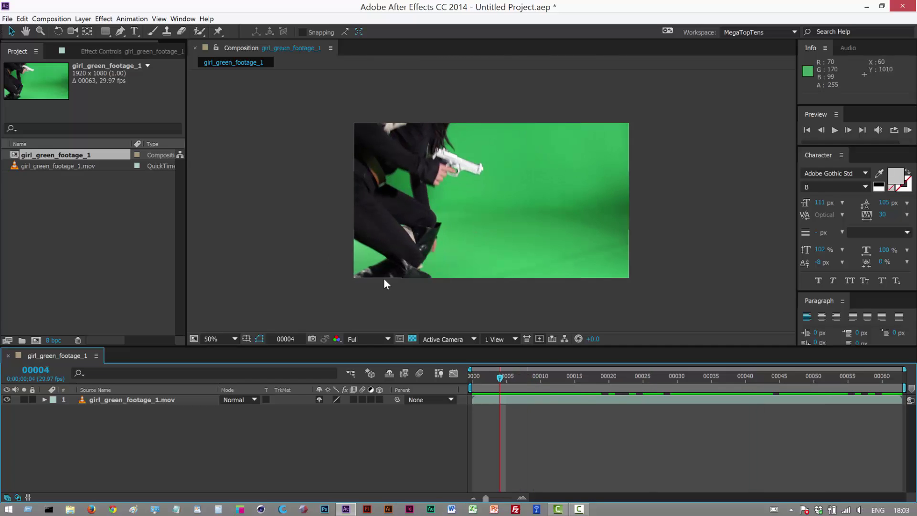
pyautogui.moveTo(570, 388); pyautogui.dragTo(760, 382)
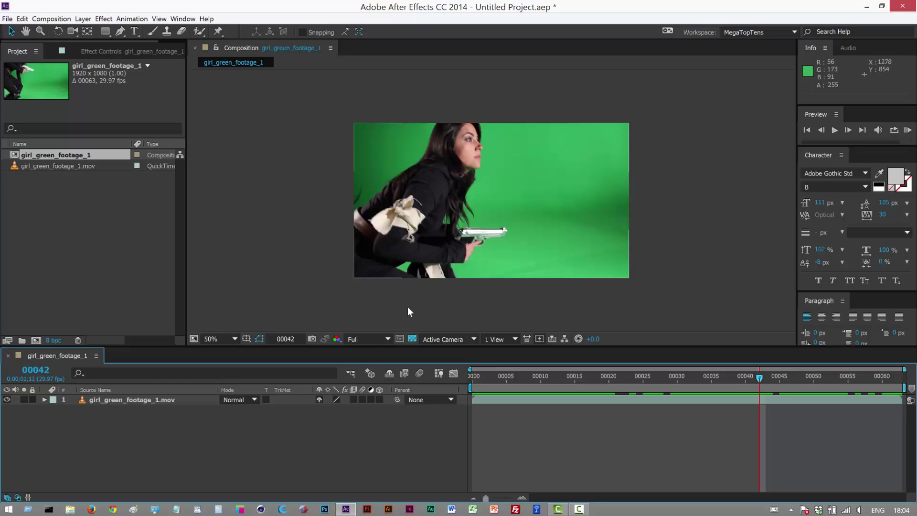
# Display only the green channel and scrub the footage to examine contrast between the woman and the backdrop
pyautogui.click(338, 339)
pyautogui.click(356, 373)
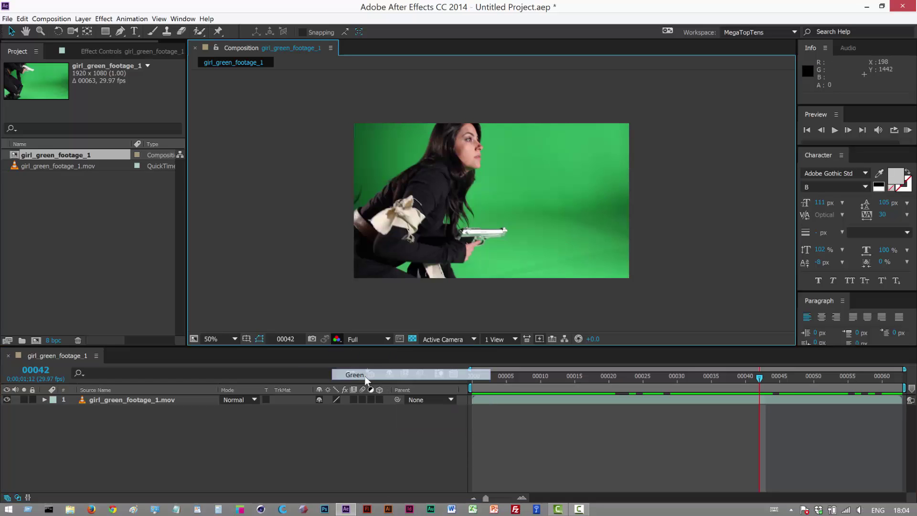
pyautogui.click(337, 340)
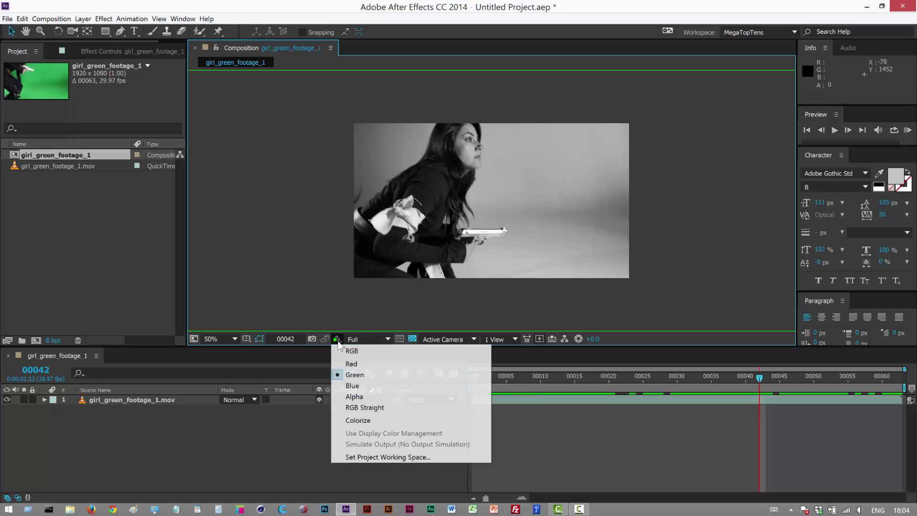
pyautogui.click(356, 374)
pyautogui.click(337, 339)
pyautogui.click(356, 374)
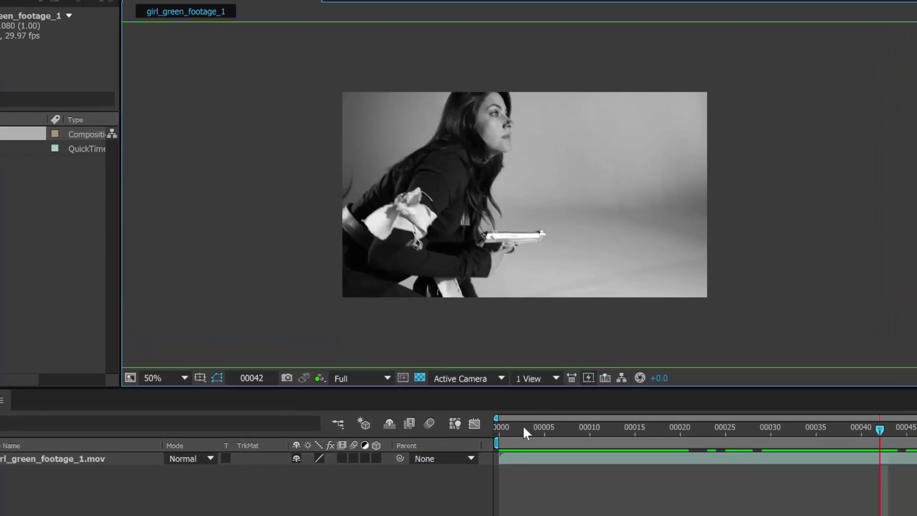
pyautogui.moveTo(523, 433); pyautogui.dragTo(653, 432)
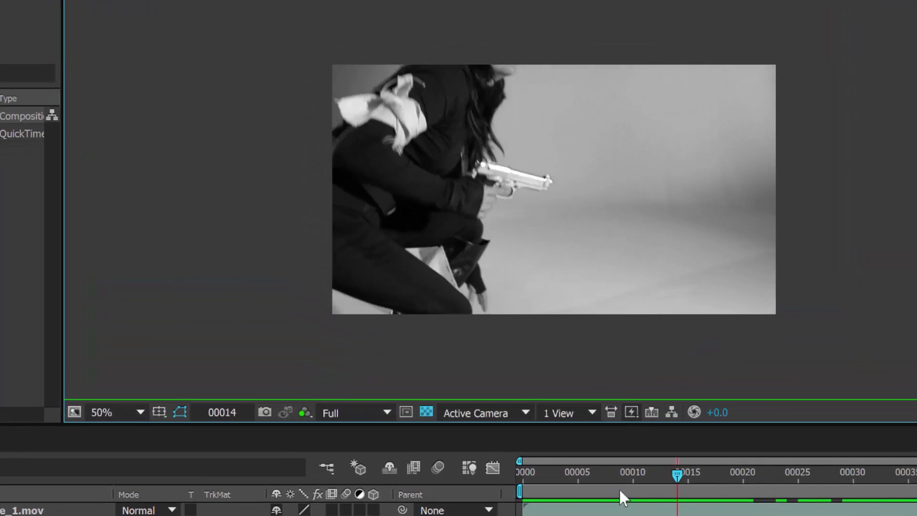
pyautogui.click(743, 473)
# Display only the blue channel, scrub the footage for comparison, and restore the RGB display
pyautogui.click(306, 412)
pyautogui.click(330, 485)
pyautogui.moveTo(523, 475); pyautogui.dragTo(813, 487)
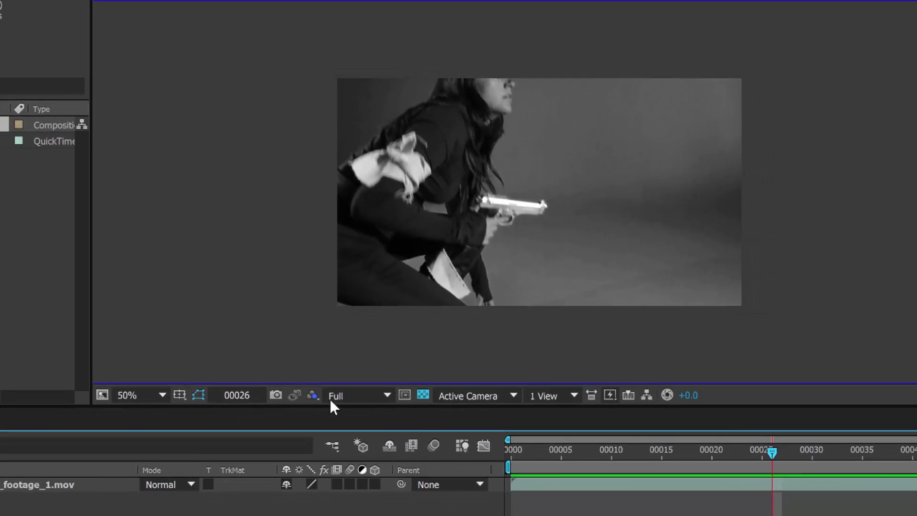
pyautogui.click(331, 399)
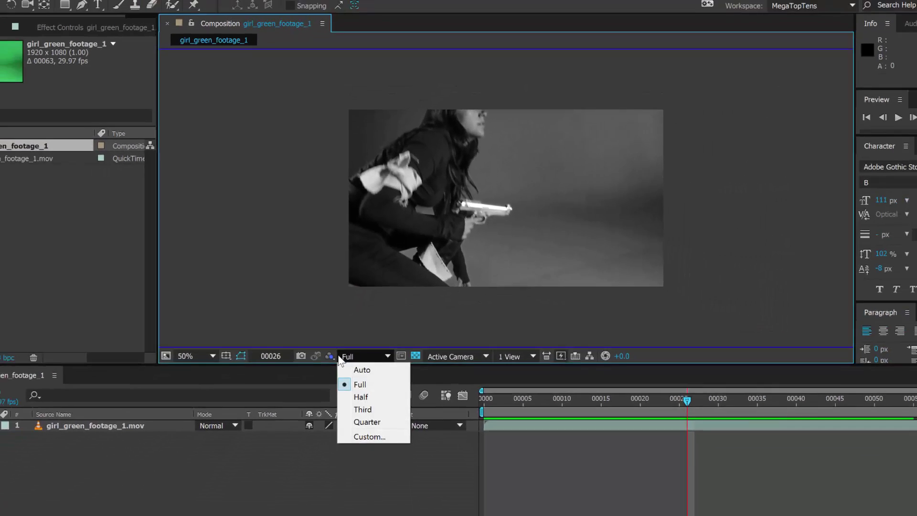
pyautogui.click(313, 395)
pyautogui.click(336, 415)
# Play and scrub the full-colour footage, stopping at frame 29
pyautogui.press('KP_0')
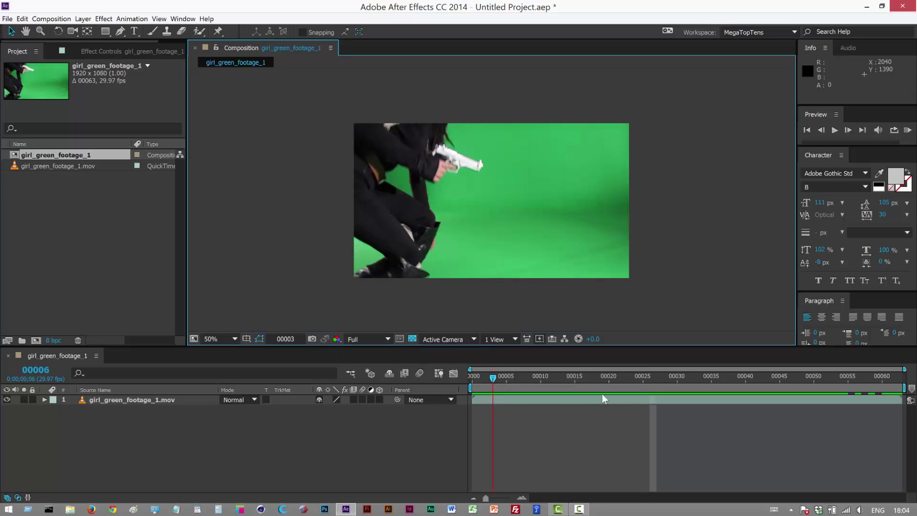
pyautogui.click(778, 399)
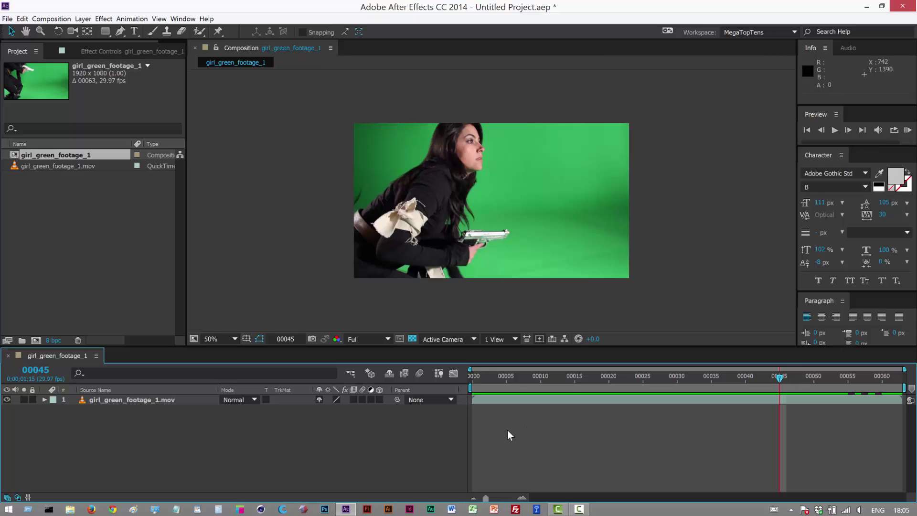
pyautogui.moveTo(501, 385); pyautogui.dragTo(516, 402)
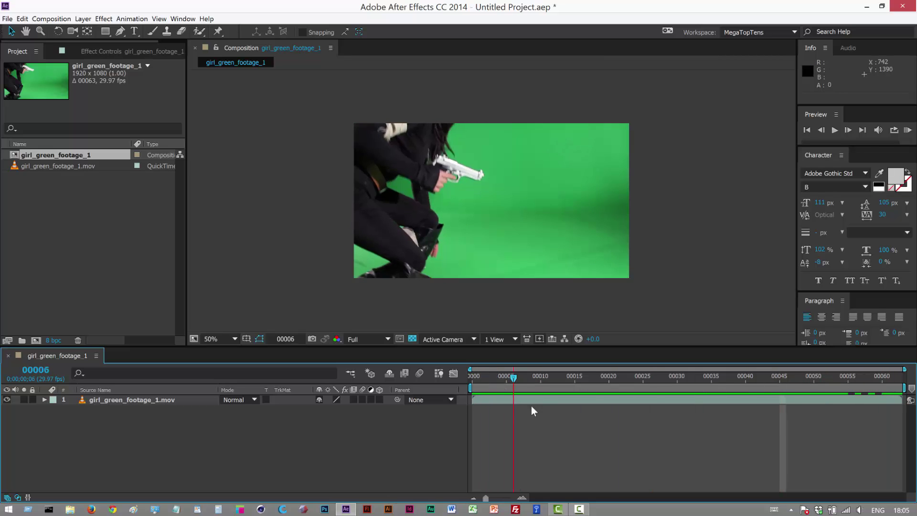
pyautogui.press('space')
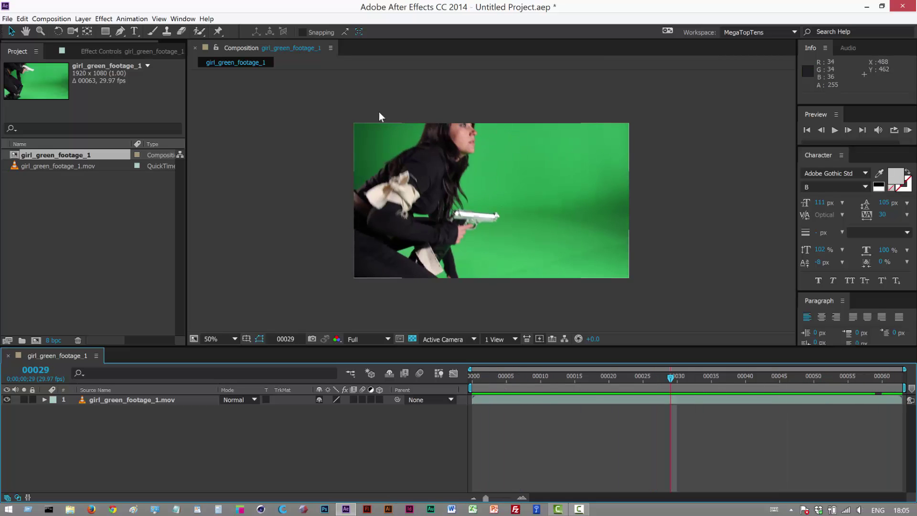
# Draw a closed Pen mask on the footage layer loosely around the woman and gun, extending past the frame edges behind her
pyautogui.click(113, 402)
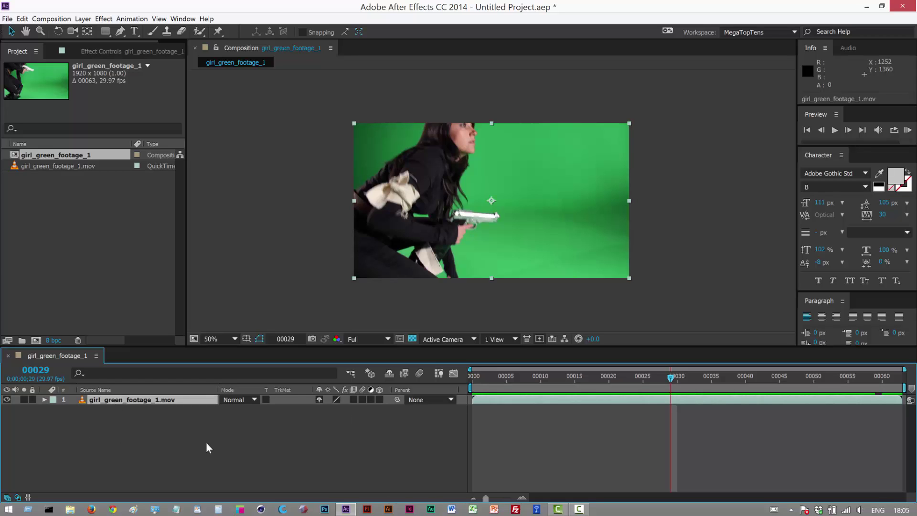
pyautogui.click(119, 32)
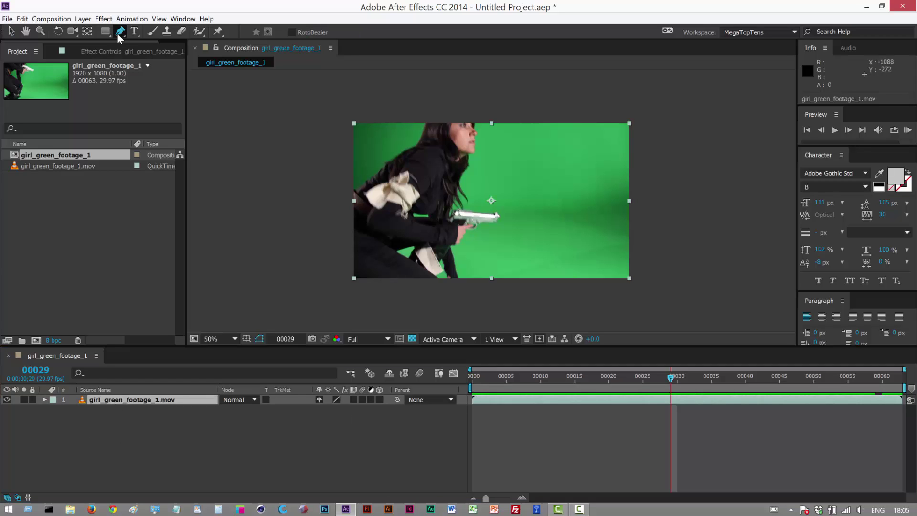
pyautogui.moveTo(492, 115); pyautogui.dragTo(497, 151)
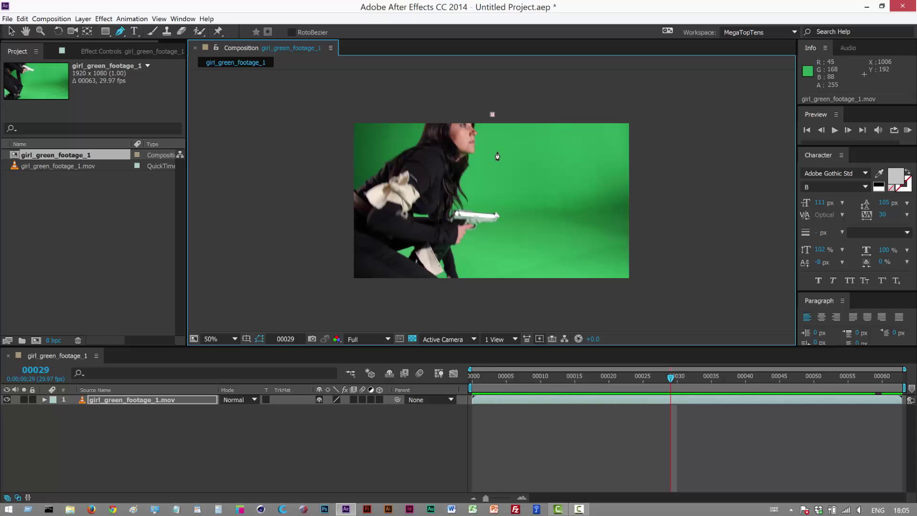
pyautogui.click(478, 247)
pyautogui.click(476, 290)
pyautogui.click(328, 296)
pyautogui.click(342, 111)
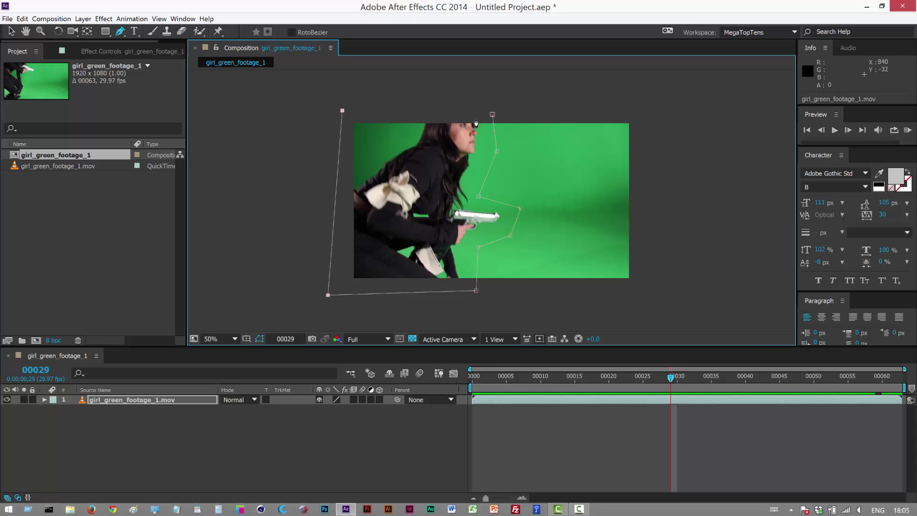
pyautogui.click(492, 115)
pyautogui.click(10, 30)
# Set Mask 1's mode to None and enable Mask Path keyframing at frame 29
pyautogui.click(137, 400)
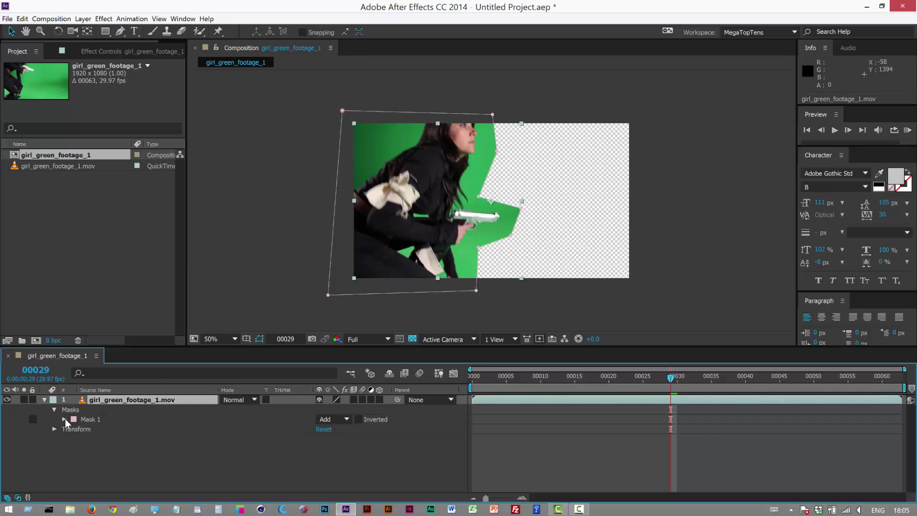
pyautogui.click(335, 420)
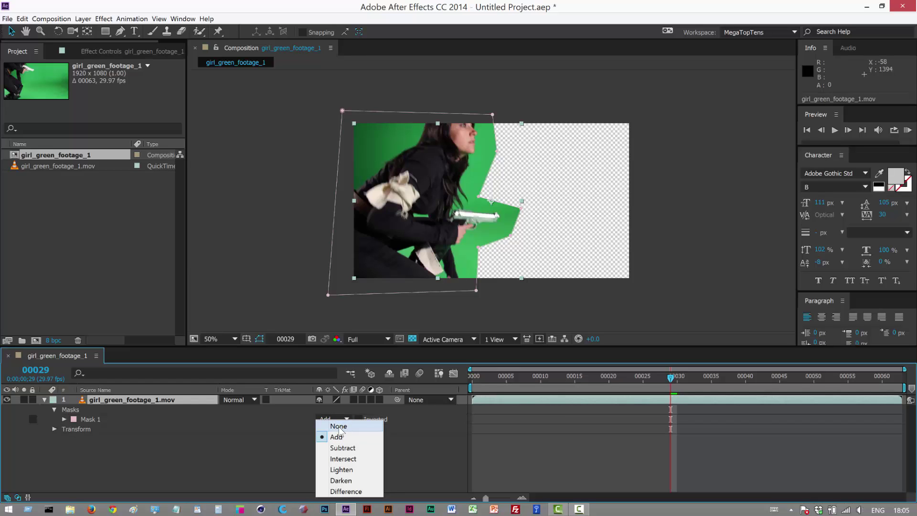
pyautogui.click(339, 426)
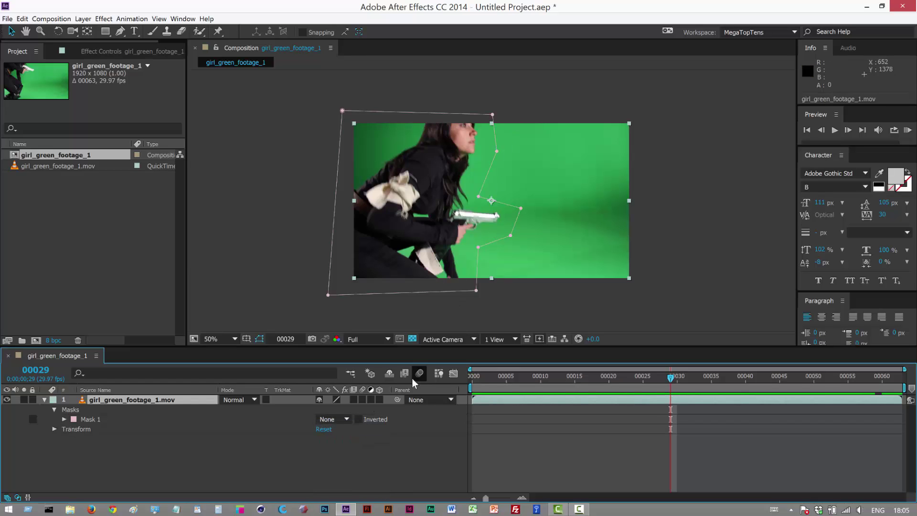
pyautogui.click(64, 419)
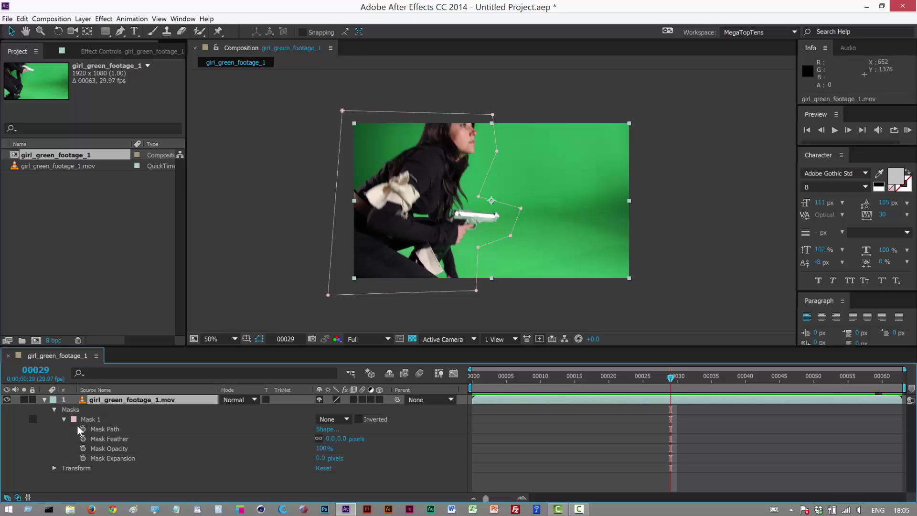
pyautogui.click(83, 428)
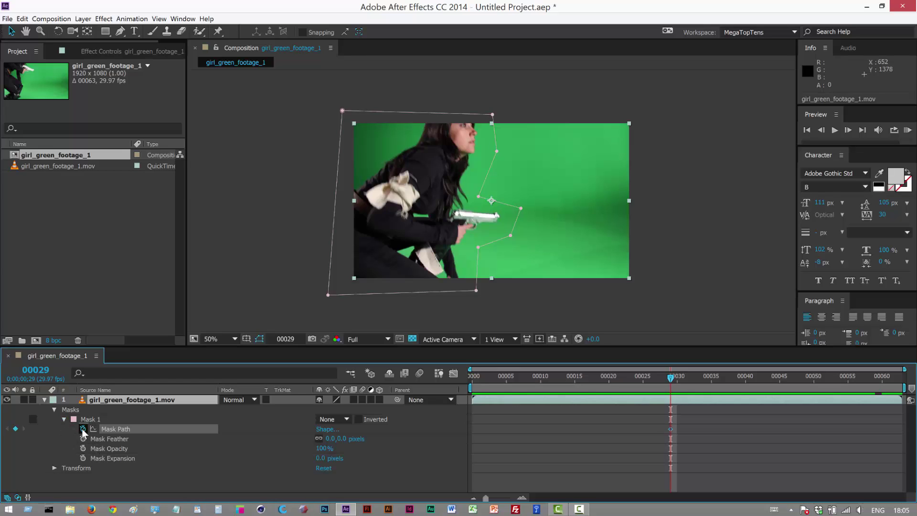
# At frame 44, shift the whole mask to follow the woman and pull its upper-left corner outside the image
pyautogui.click(773, 378)
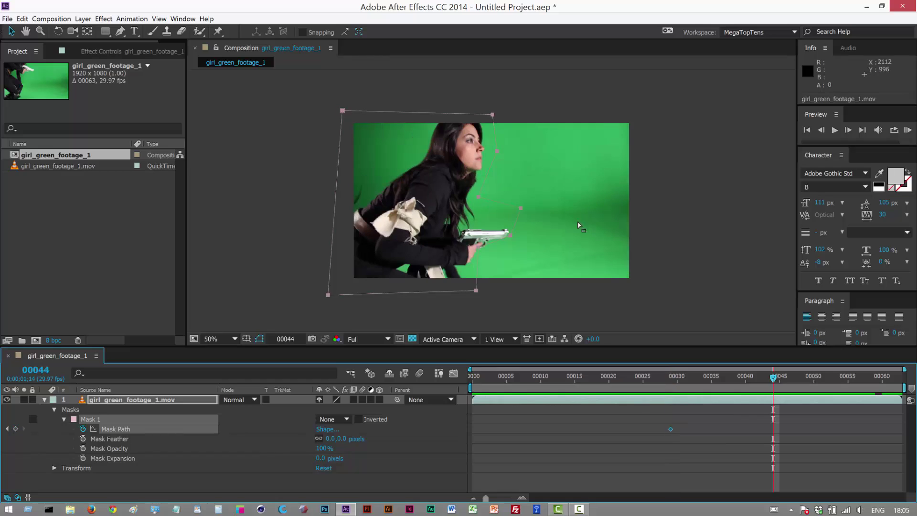
pyautogui.moveTo(520, 206); pyautogui.dragTo(535, 217)
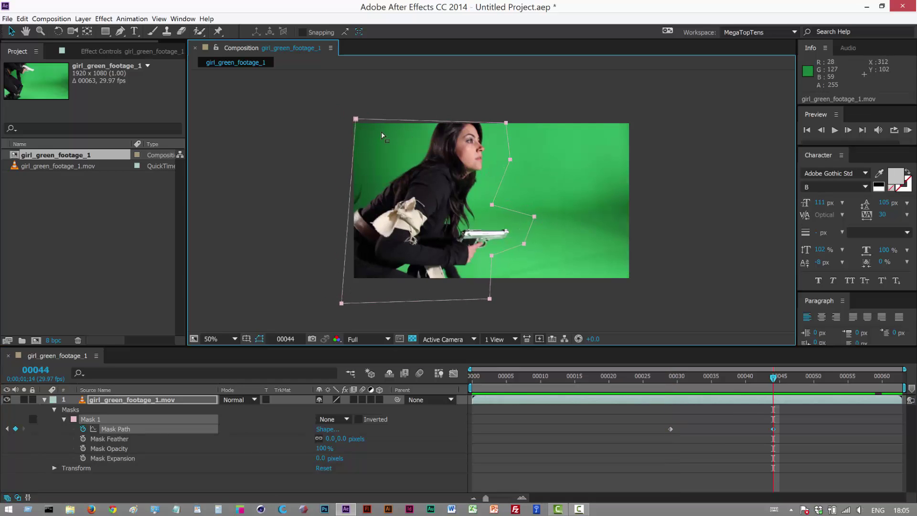
pyautogui.moveTo(356, 118); pyautogui.dragTo(339, 120)
# At frame 57, shift the mask to follow the woman and pull its outer corner points beyond the image edges
pyautogui.click(862, 377)
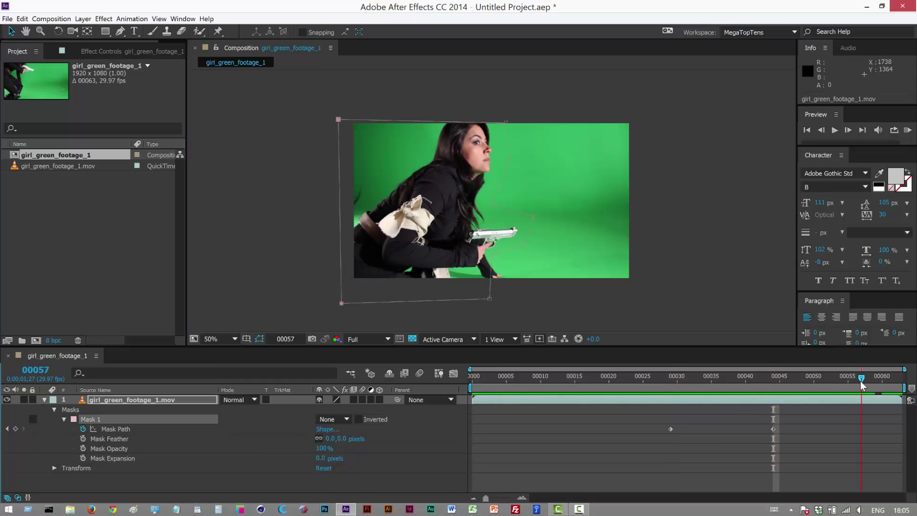
pyautogui.doubleClick(505, 176)
pyautogui.moveTo(443, 192); pyautogui.dragTo(466, 202)
pyautogui.press('Return')
pyautogui.moveTo(352, 126); pyautogui.dragTo(345, 116)
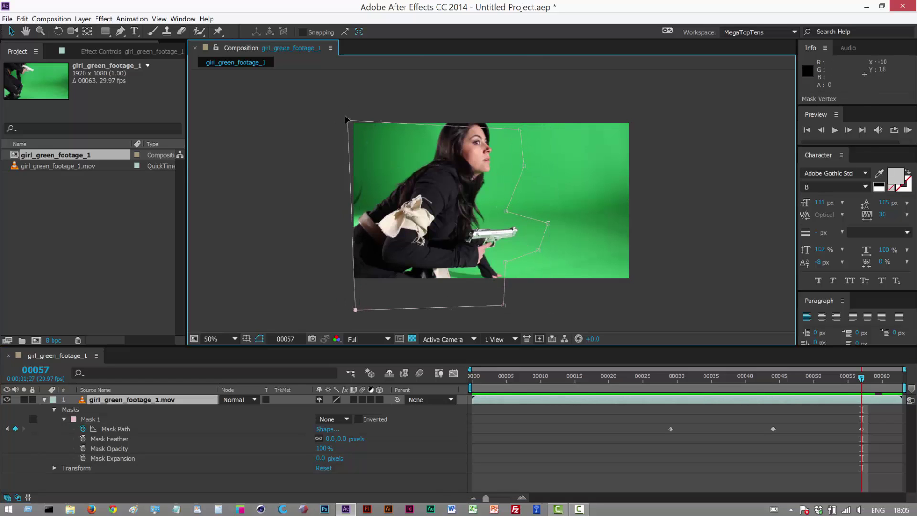
pyautogui.moveTo(520, 129); pyautogui.dragTo(521, 106)
pyautogui.moveTo(356, 310); pyautogui.dragTo(340, 306)
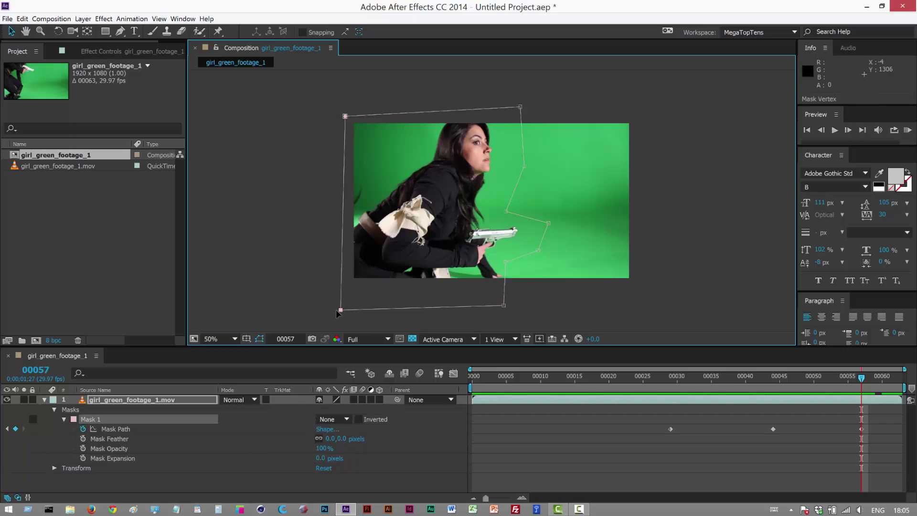
# At frame 18, tighten the mask points around the hair and gun, and at frame 9 shift the whole mask up to follow the woman
pyautogui.moveTo(862, 378); pyautogui.dragTo(595, 378)
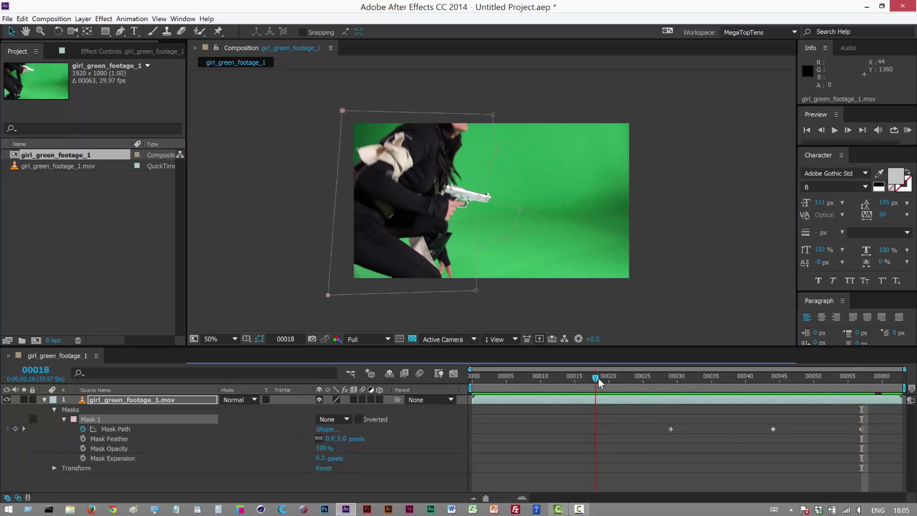
pyautogui.moveTo(474, 168); pyautogui.dragTo(483, 151)
pyautogui.moveTo(520, 207); pyautogui.dragTo(500, 187)
pyautogui.moveTo(510, 235); pyautogui.dragTo(496, 220)
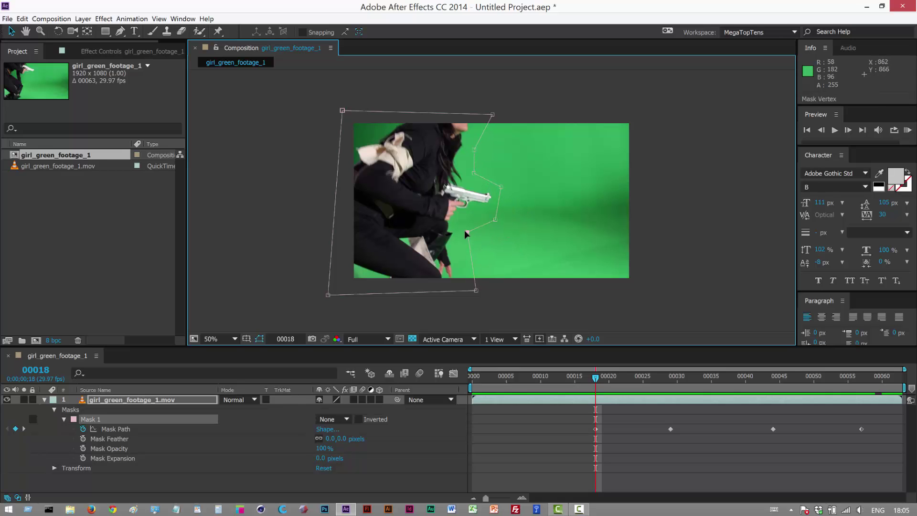
pyautogui.click(534, 379)
pyautogui.moveTo(475, 177); pyautogui.dragTo(465, 156)
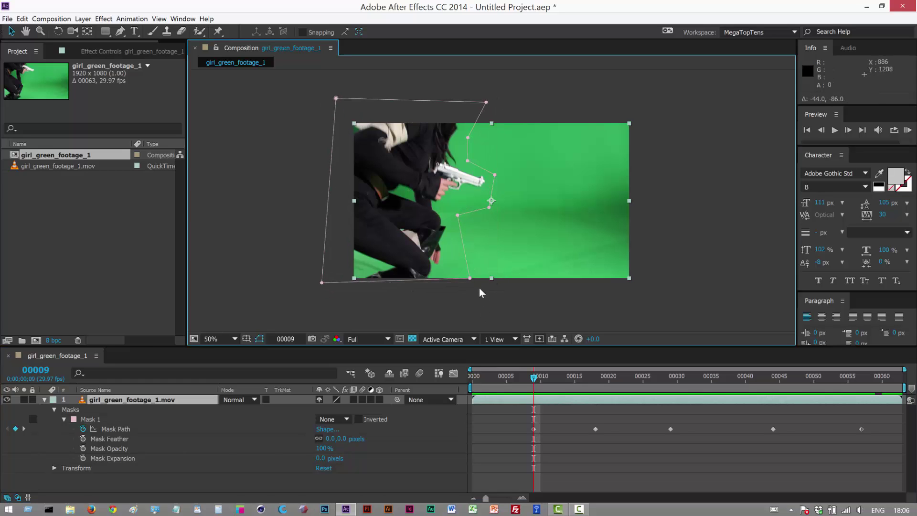
# At frame 1, shift the mask up to follow the gun and pull its two lower corners below the image's bottom edge
pyautogui.click(480, 382)
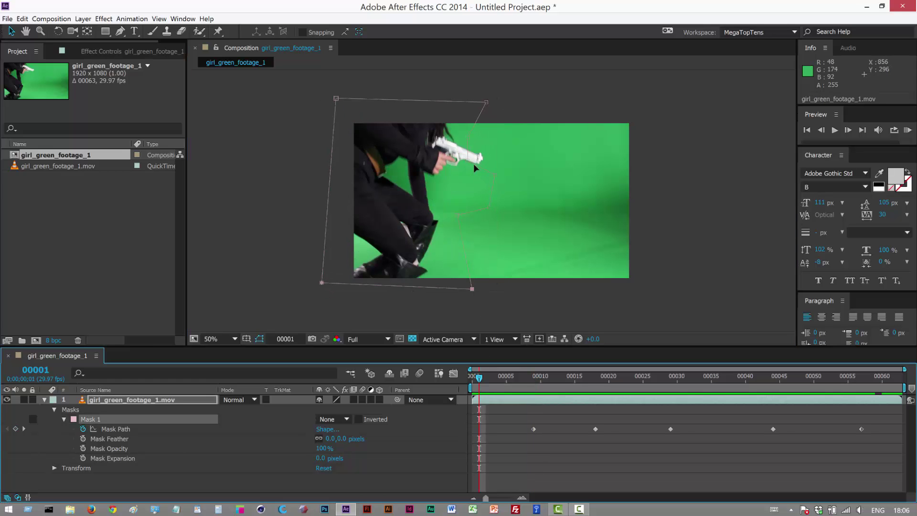
pyautogui.moveTo(470, 163); pyautogui.dragTo(463, 195)
pyautogui.moveTo(473, 259); pyautogui.dragTo(451, 297)
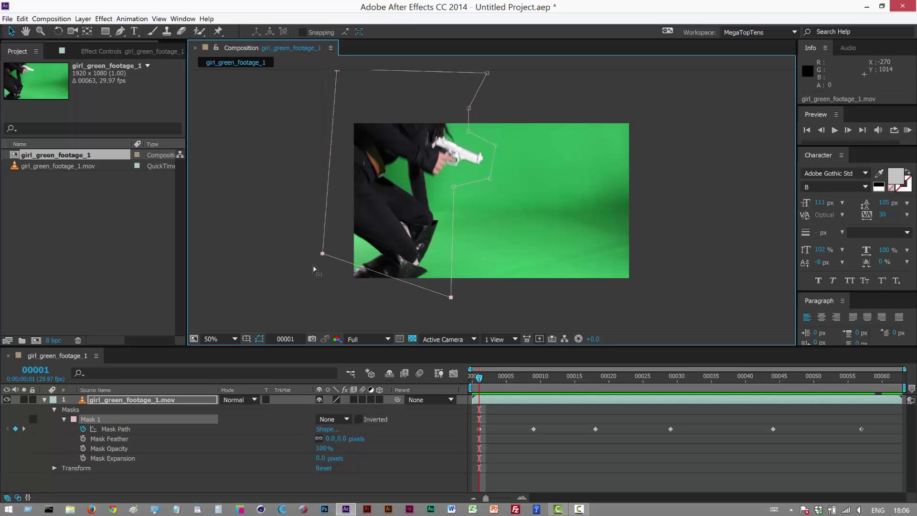
pyautogui.moveTo(322, 253); pyautogui.dragTo(310, 299)
# Scrub the mask animation from the start to frame 19, set Mask 1's mode to Add and collapse the layer's properties
pyautogui.click(470, 382)
pyautogui.moveTo(487, 387); pyautogui.dragTo(602, 406)
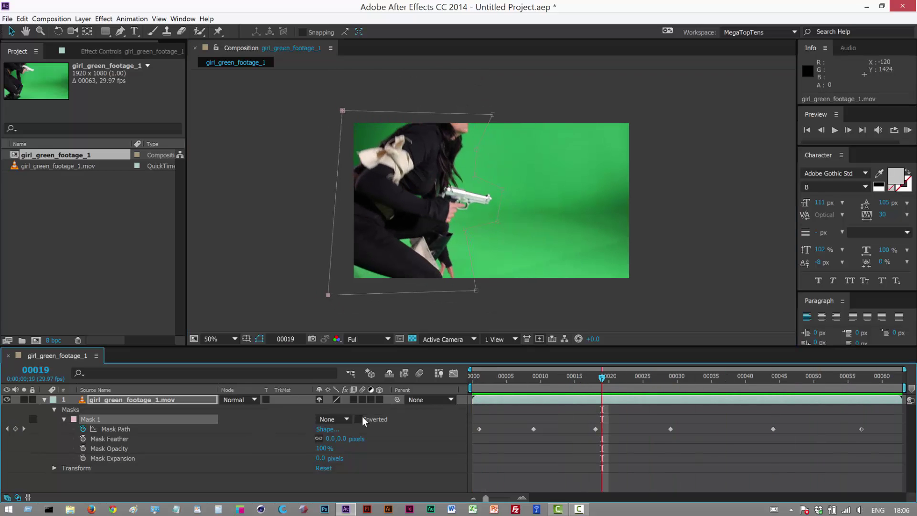
pyautogui.click(341, 421)
pyautogui.click(330, 435)
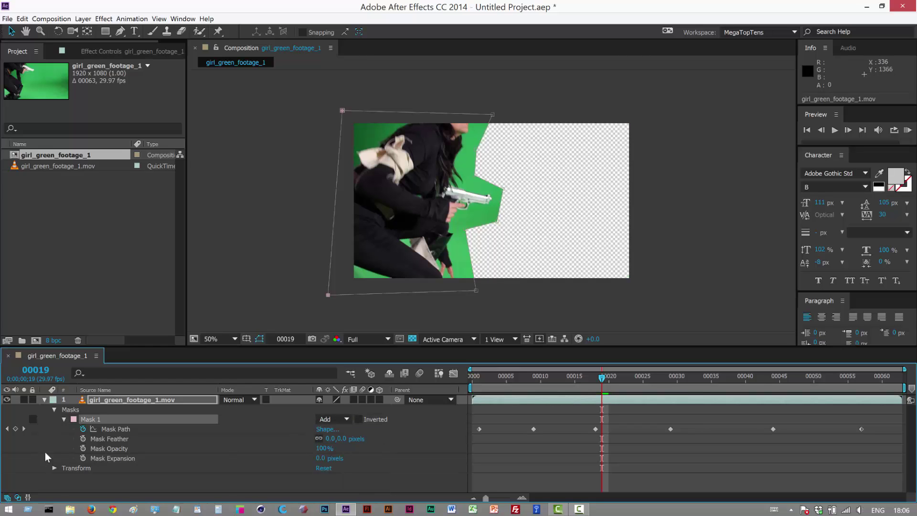
pyautogui.click(45, 399)
pyautogui.click(228, 289)
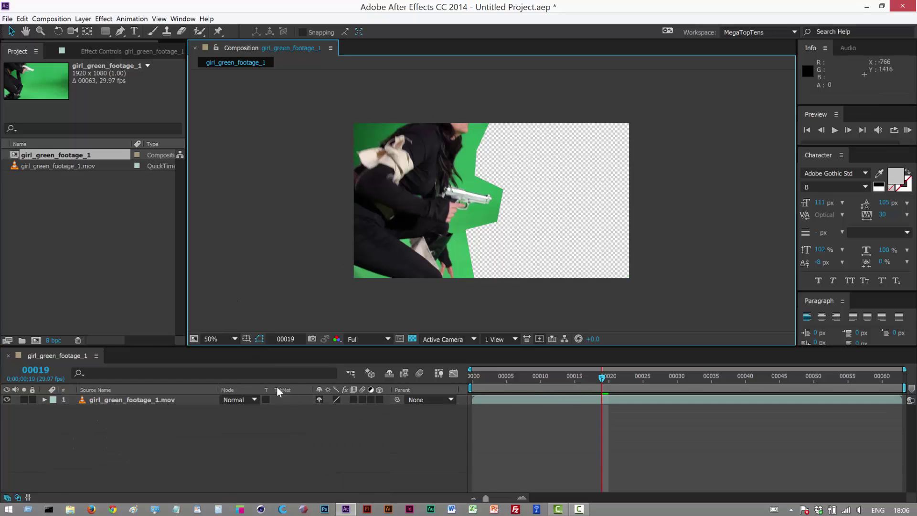
# Apply Keylight (1.2) to the footage layer and sample the green background beside the woman as Screen Colour
pyautogui.click(162, 401)
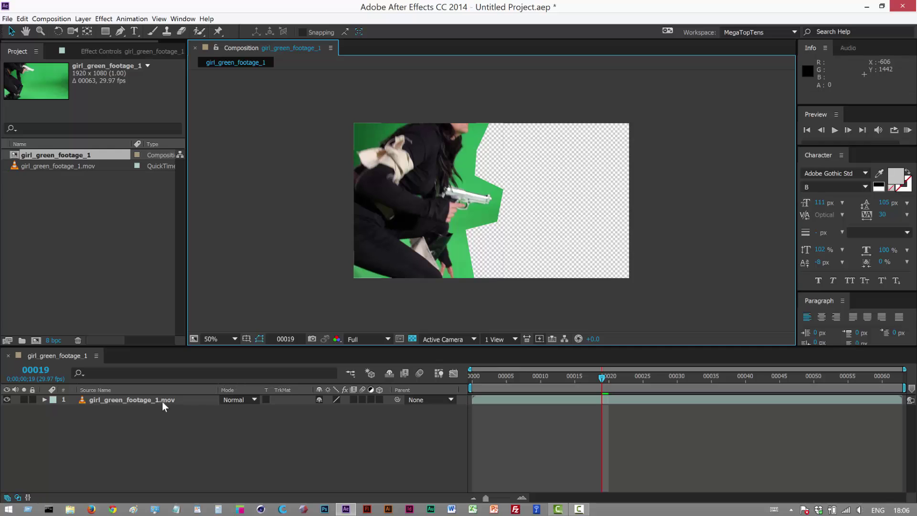
pyautogui.click(103, 18)
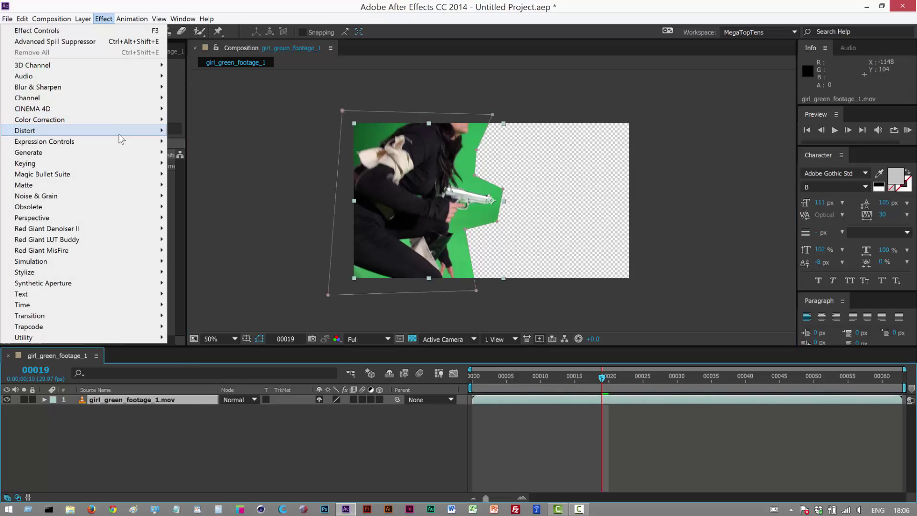
pyautogui.moveTo(144, 164)
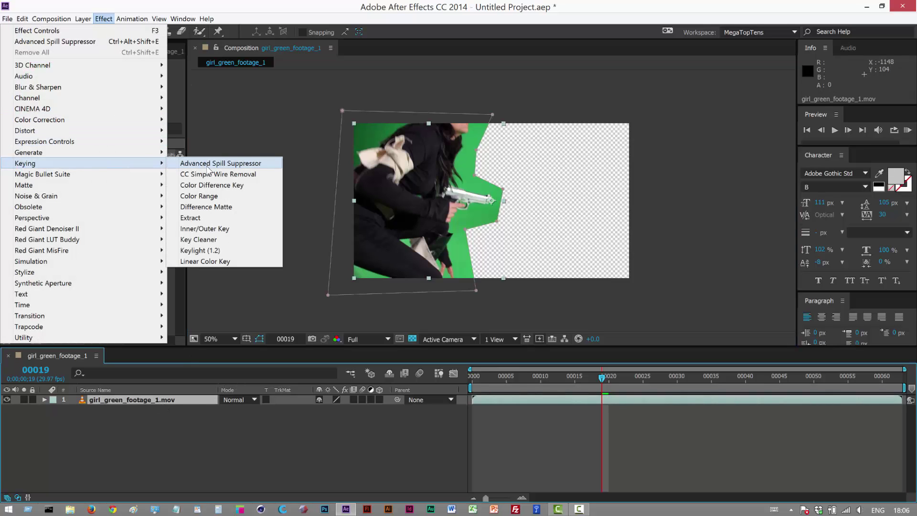
pyautogui.click(216, 252)
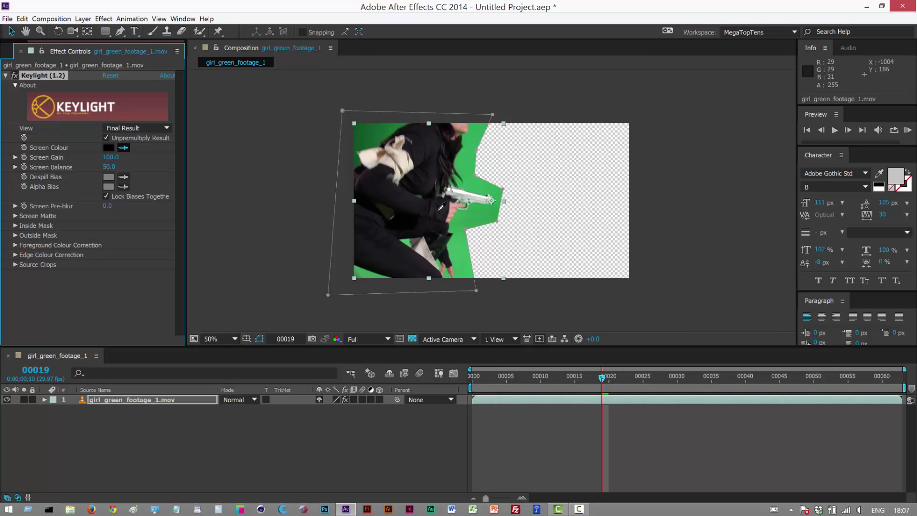
pyautogui.click(466, 160)
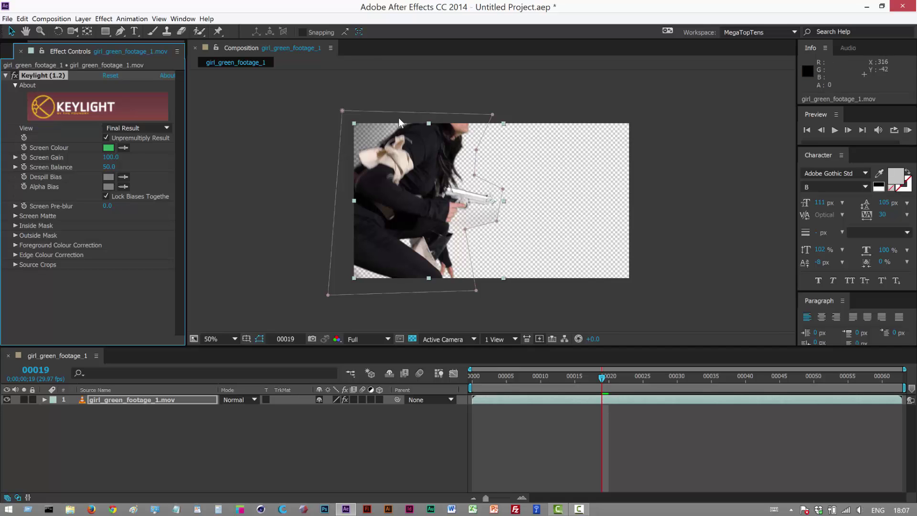
# Switch Keylight's view to Screen Matte and raise Screen Gain to 139
pyautogui.moveTo(191, 142); pyautogui.dragTo(205, 142)
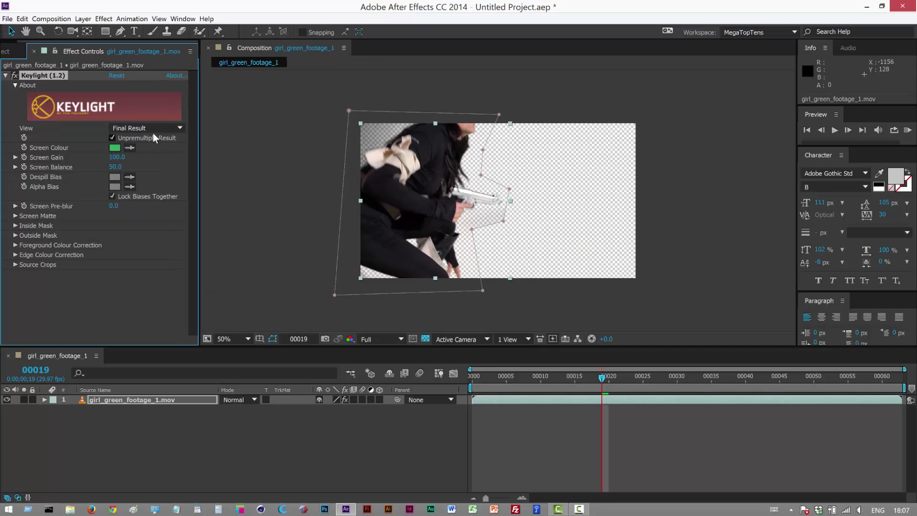
pyautogui.click(149, 129)
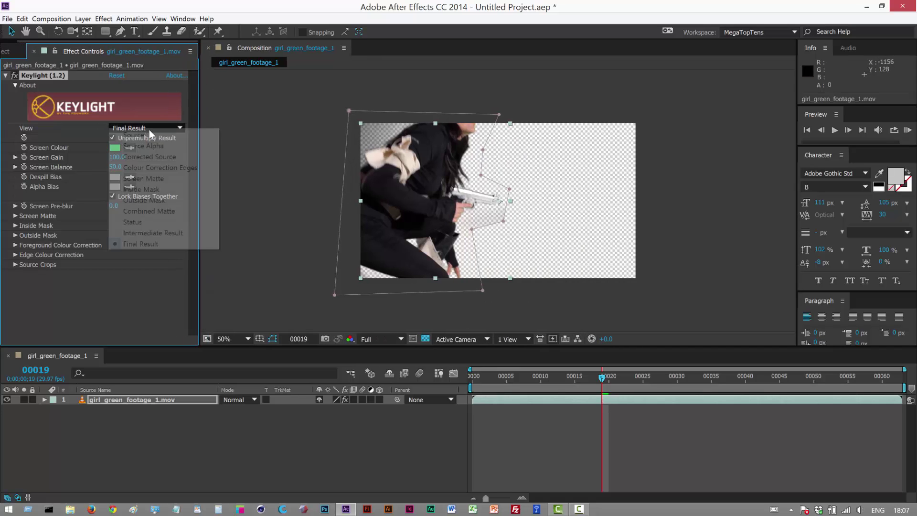
pyautogui.click(143, 178)
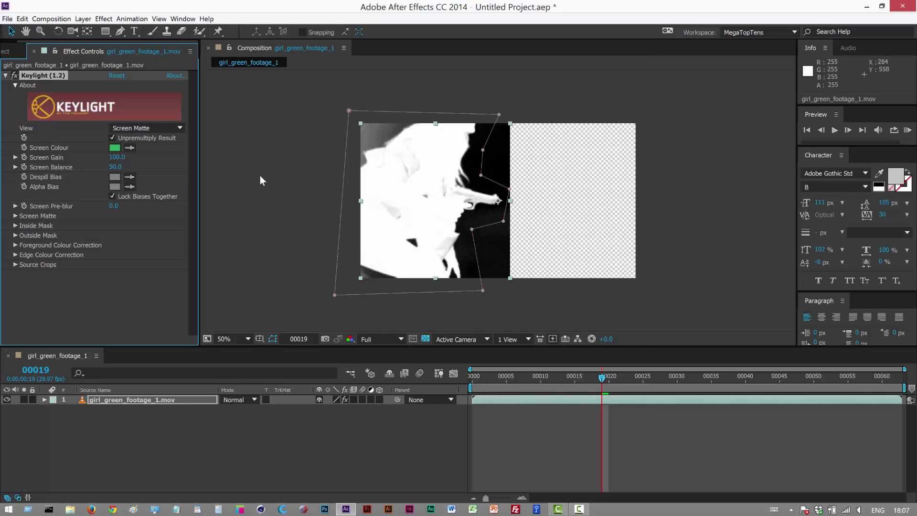
pyautogui.moveTo(117, 157)
pyautogui.mouseDown()
pyautogui.moveTo(137, 158)
pyautogui.moveTo(122, 158)
pyautogui.mouseUp()
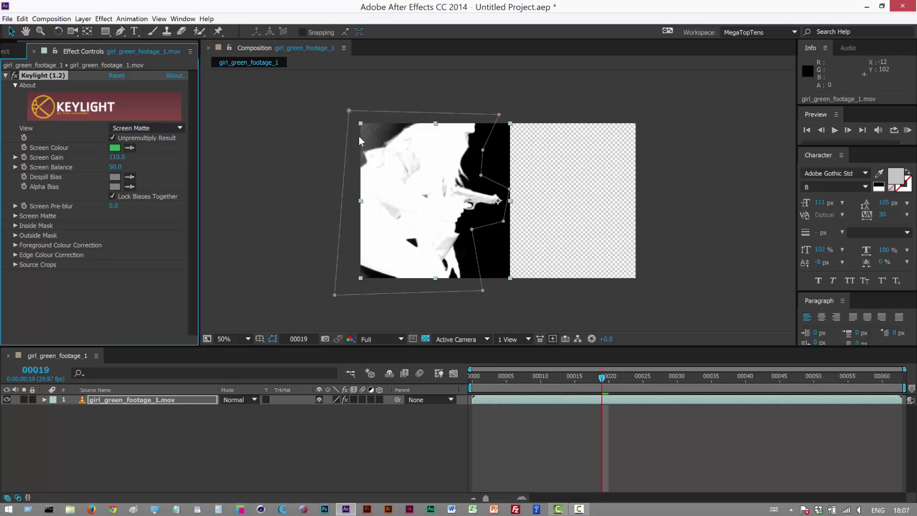
pyautogui.moveTo(117, 157); pyautogui.dragTo(130, 157)
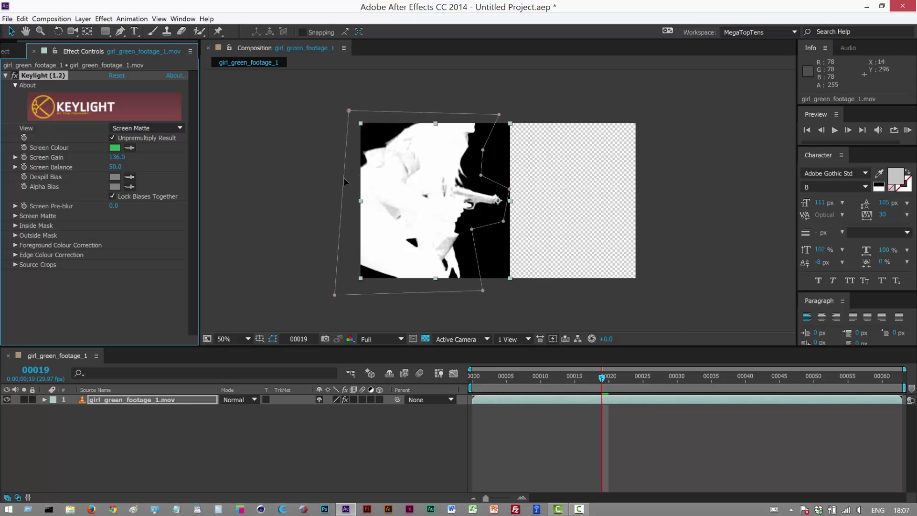
pyautogui.moveTo(115, 157); pyautogui.dragTo(124, 161)
# Lower Clip White in Keylight's Screen Matte settings to 64 to fill the grey areas inside the woman
pyautogui.click(15, 216)
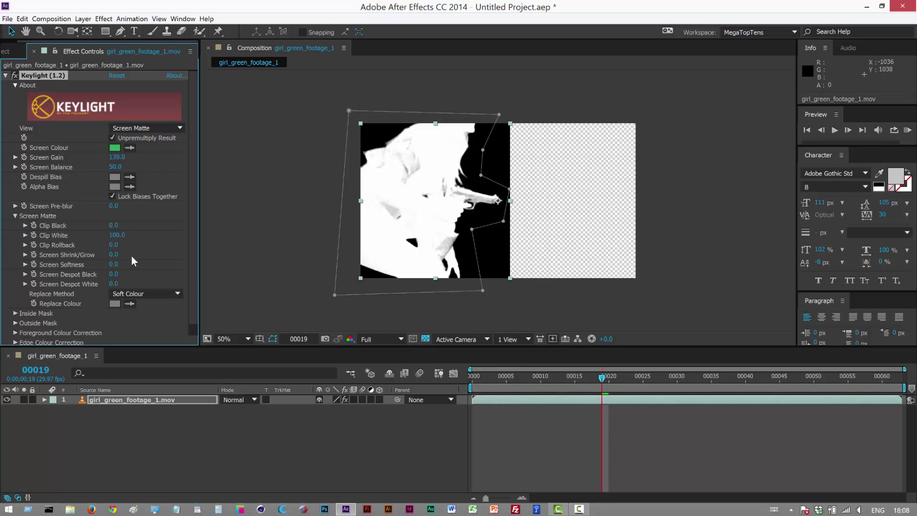
pyautogui.moveTo(121, 243); pyautogui.dragTo(110, 242)
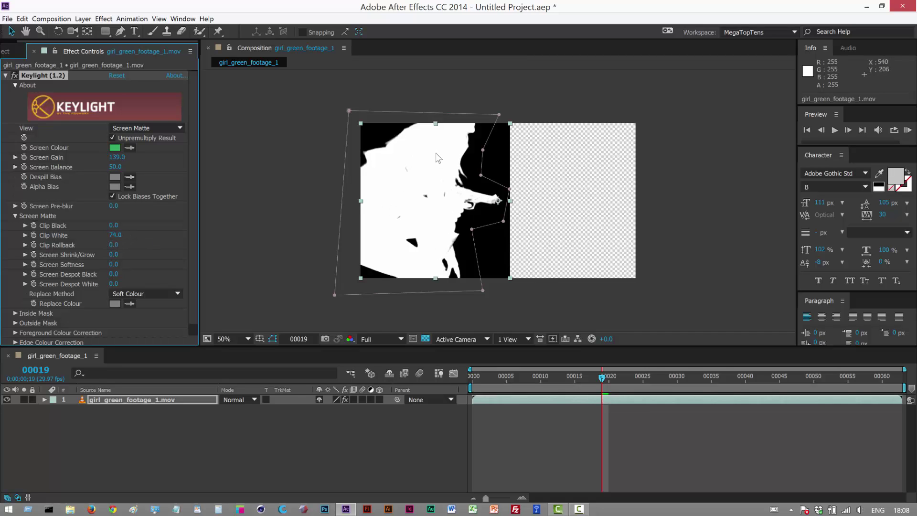
pyautogui.moveTo(114, 235); pyautogui.dragTo(110, 235)
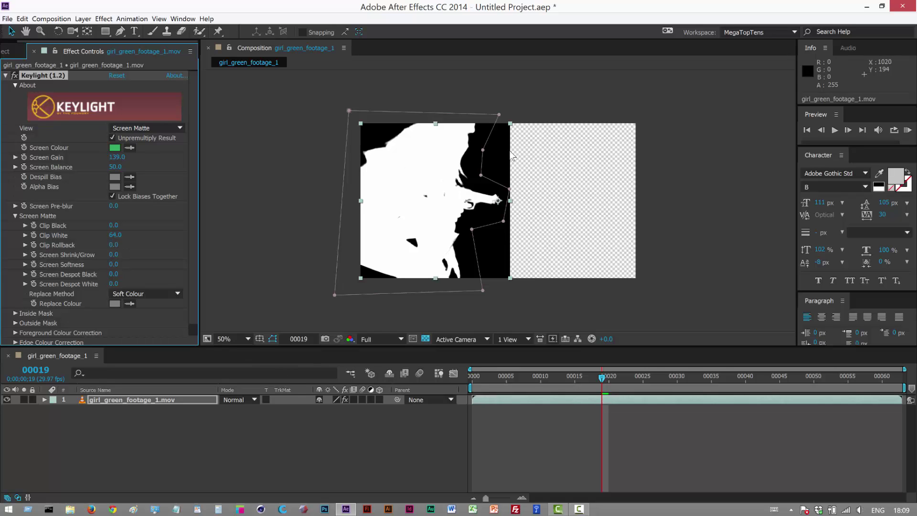
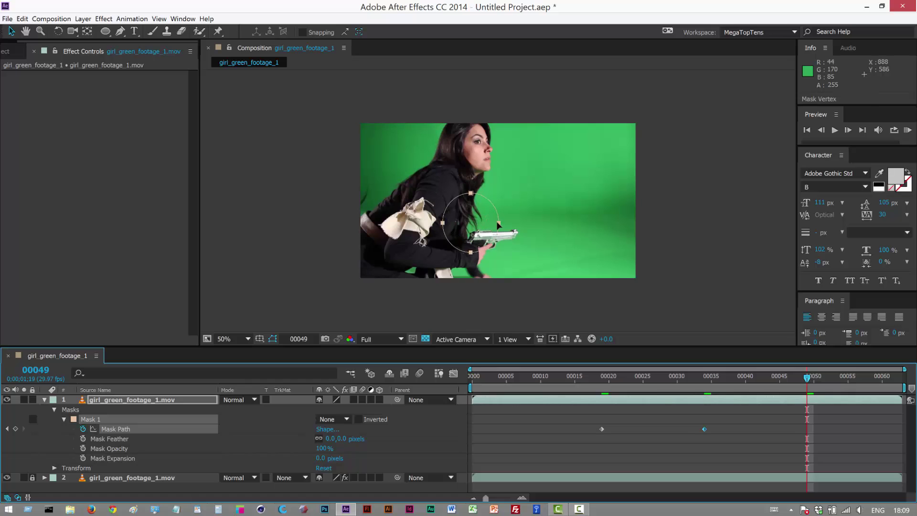
# Keyframe the circular mask at frames 61, 9 and 0 to follow the woman's hair, and preview the mask motion
pyautogui.click(889, 378)
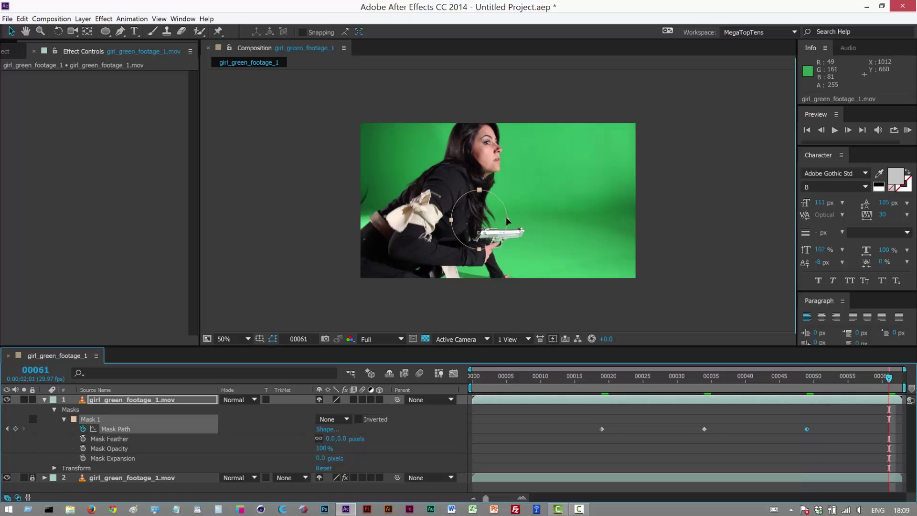
pyautogui.click(534, 376)
pyautogui.moveTo(486, 176); pyautogui.dragTo(477, 163)
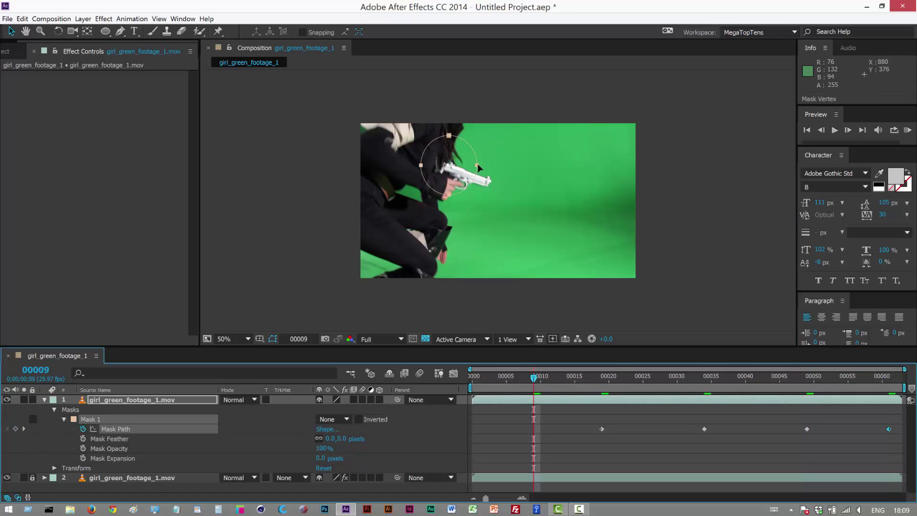
pyautogui.click(484, 380)
pyautogui.press('space')
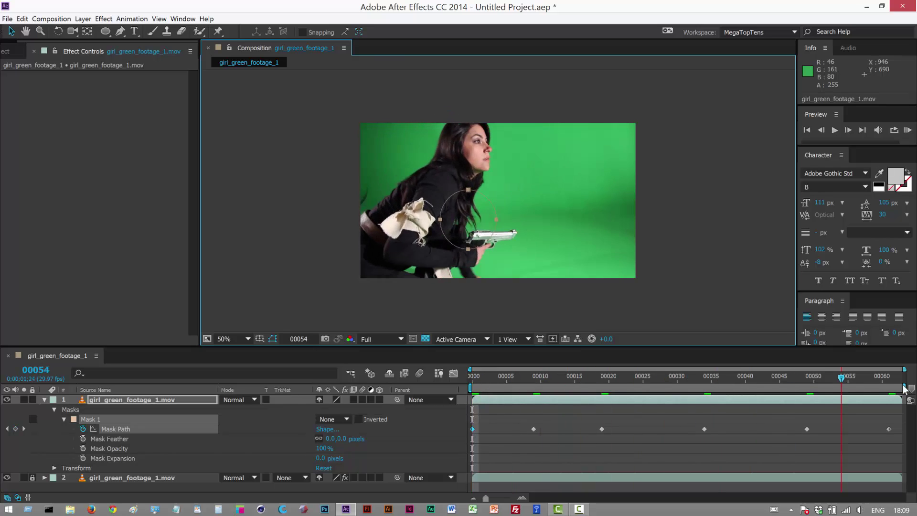
pyautogui.click(3, 380)
pyautogui.click(44, 400)
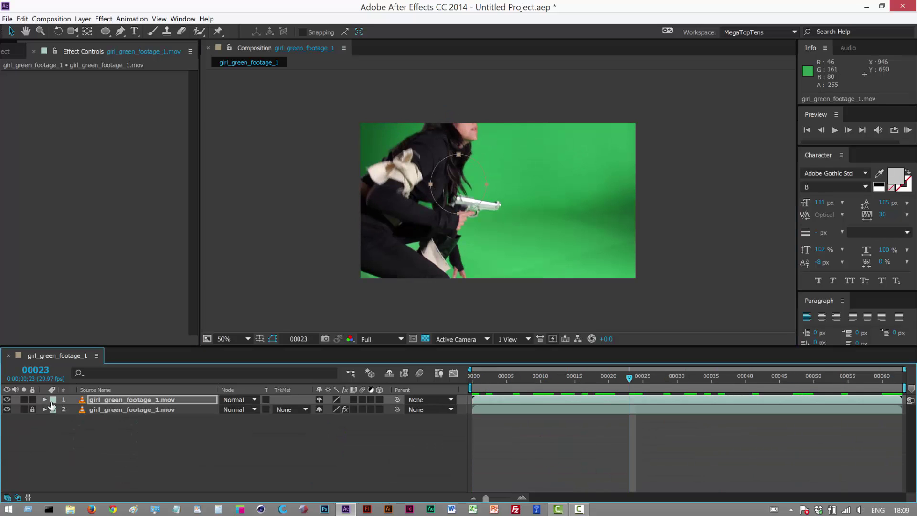
# Hide the locked lower footage layer and set the upper layer's circular Mask 1 to Add mode
pyautogui.click(144, 401)
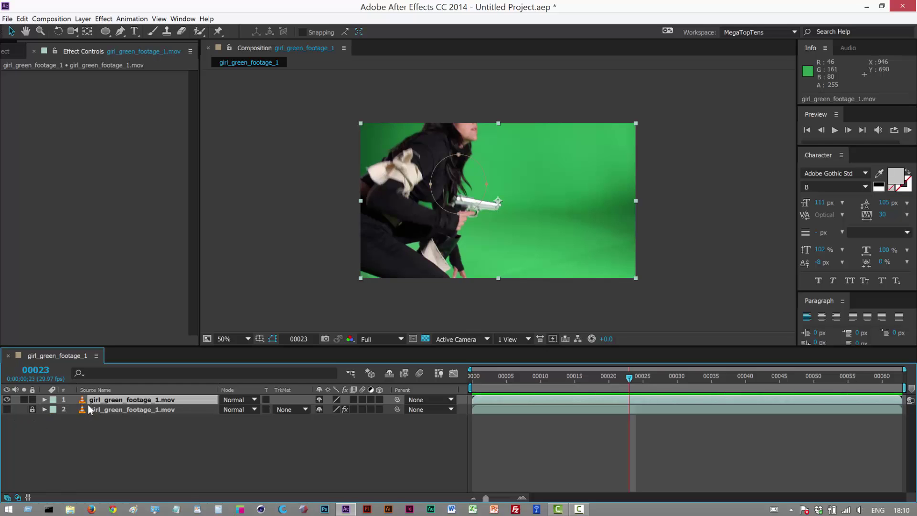
pyautogui.click(44, 399)
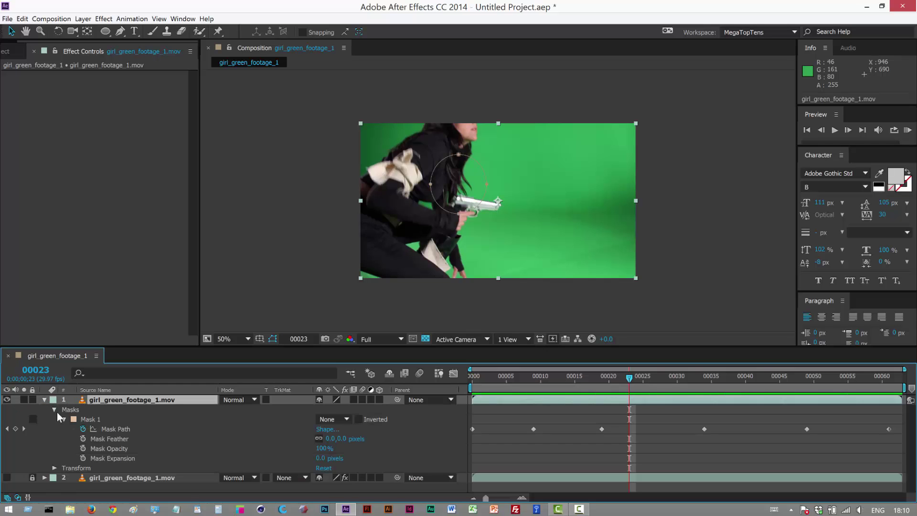
pyautogui.click(340, 420)
pyautogui.click(334, 437)
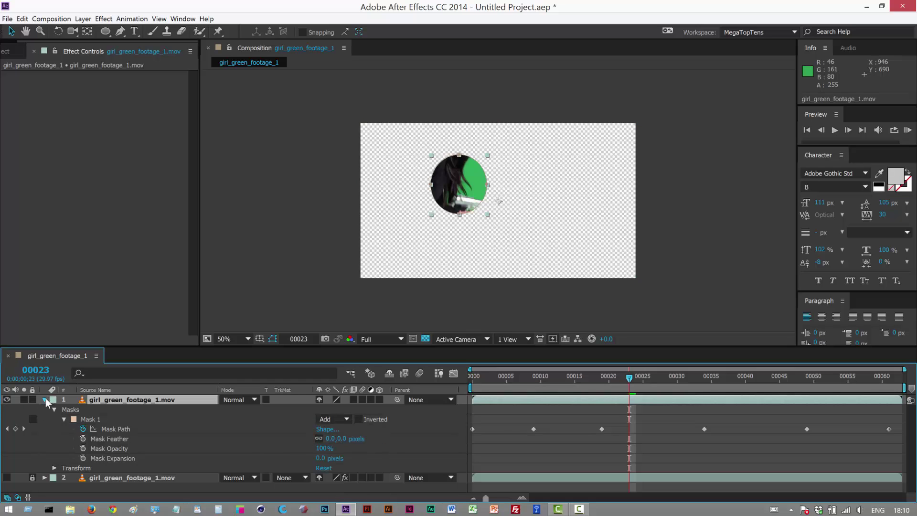
pyautogui.click(44, 399)
# Apply Keylight (1.2) to the upper layer with the green inside the circle as Screen Colour, and set its view to Screen Matte
pyautogui.click(86, 19)
pyautogui.moveTo(103, 22)
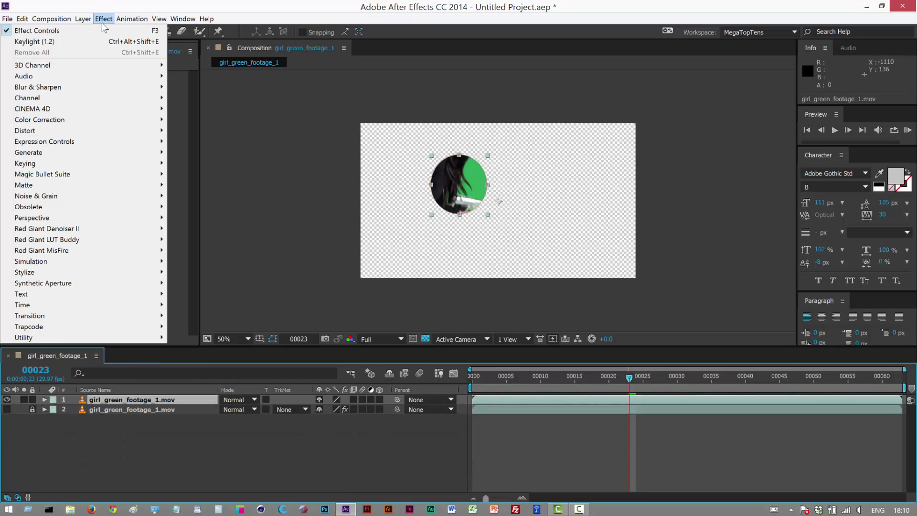
pyautogui.moveTo(141, 164)
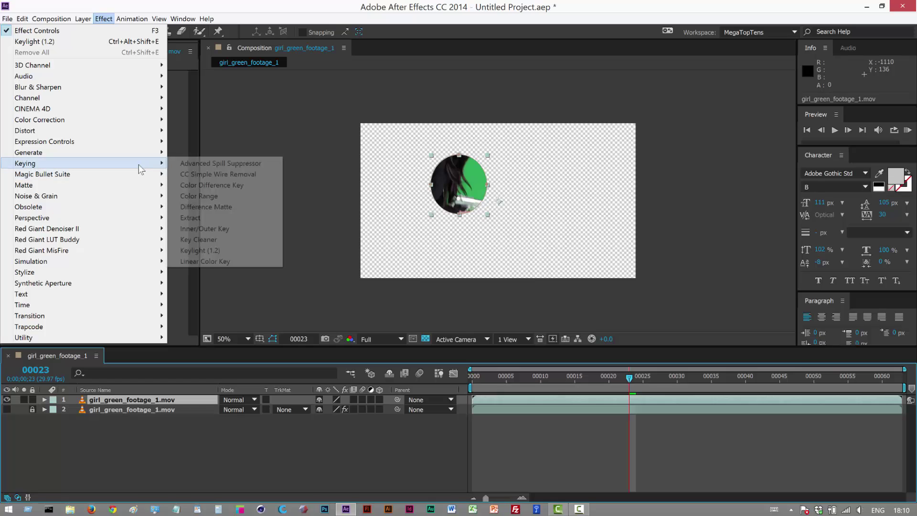
pyautogui.click(224, 250)
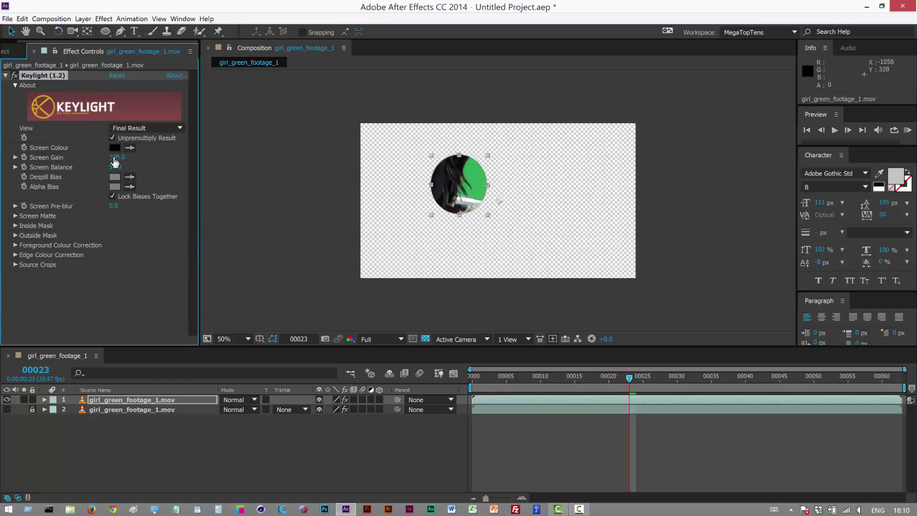
pyautogui.click(474, 177)
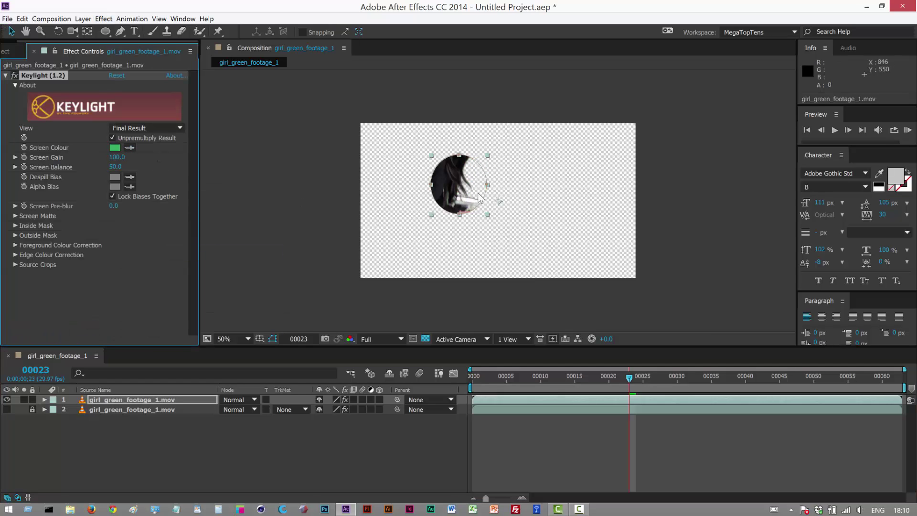
pyautogui.click(143, 127)
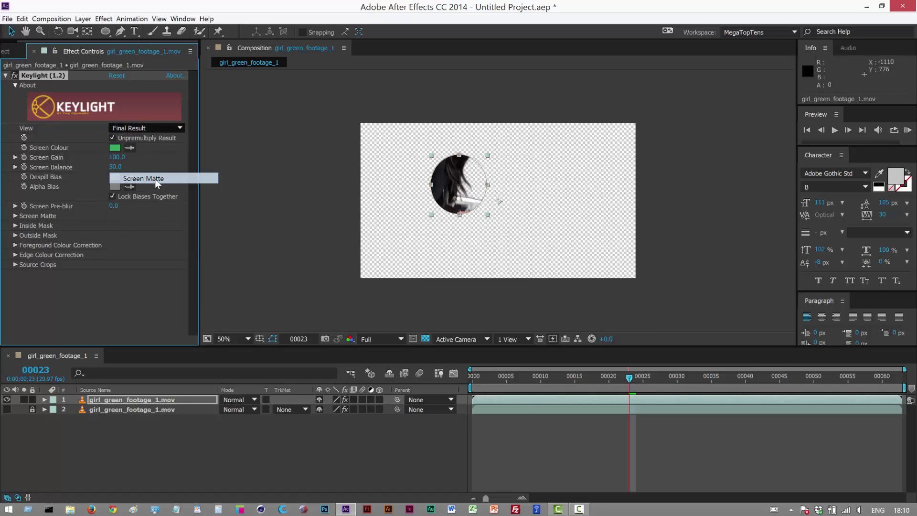
pyautogui.click(154, 176)
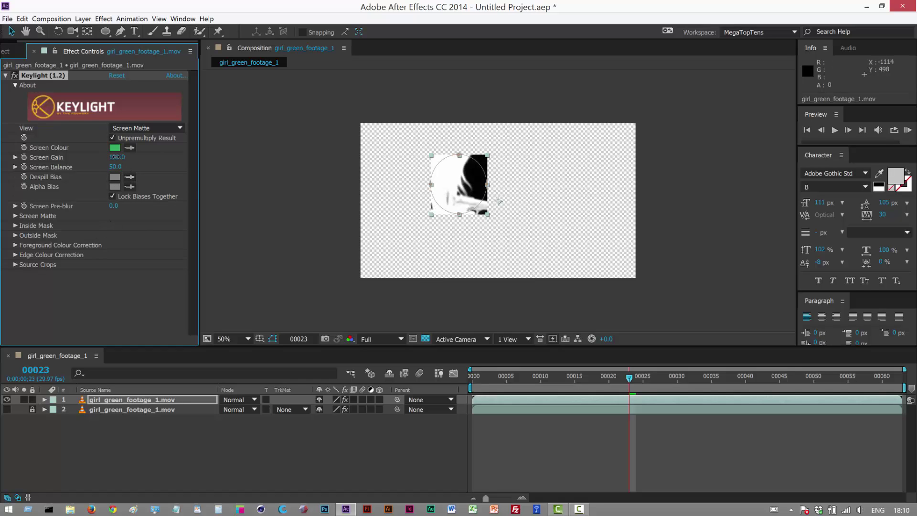
# In the upper layer's Keylight, set Screen Gain to 99, Screen Balance to 66, Clip White to 96 and Screen Shrink/Grow to -0.1
pyautogui.moveTo(114, 157); pyautogui.dragTo(122, 177)
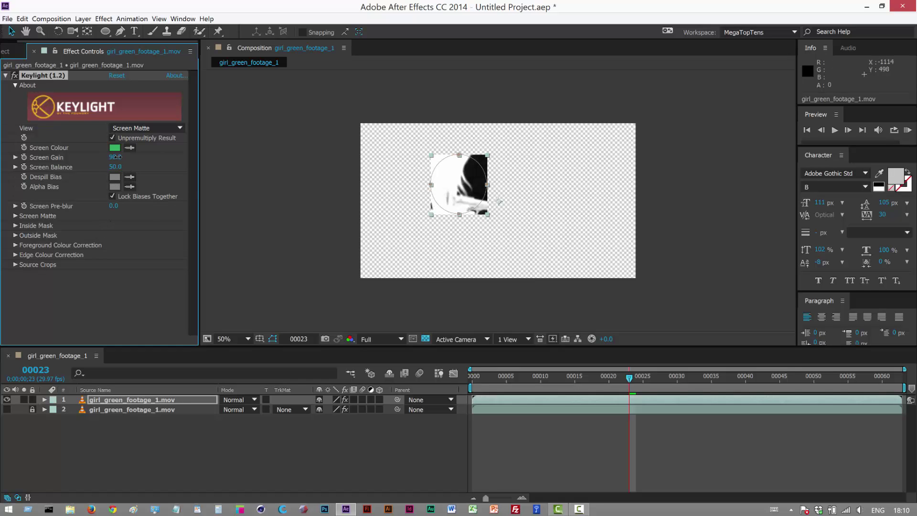
pyautogui.click(17, 216)
pyautogui.moveTo(106, 235); pyautogui.dragTo(117, 235)
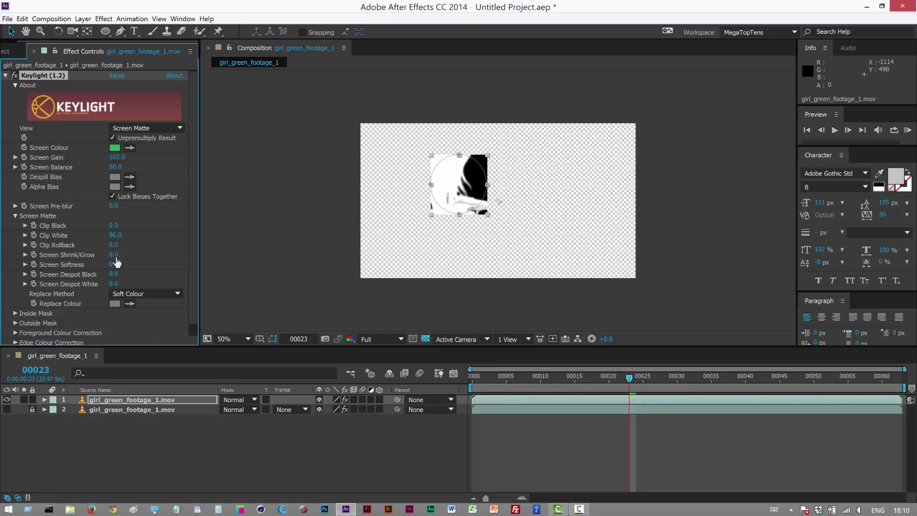
pyautogui.moveTo(114, 254); pyautogui.dragTo(113, 254)
pyautogui.moveTo(127, 170)
pyautogui.mouseDown()
pyautogui.moveTo(96, 172)
pyautogui.moveTo(122, 164)
pyautogui.mouseUp()
# Show the lower footage layer again and preview the combined body and hair mattes across the timeline
pyautogui.click(7, 410)
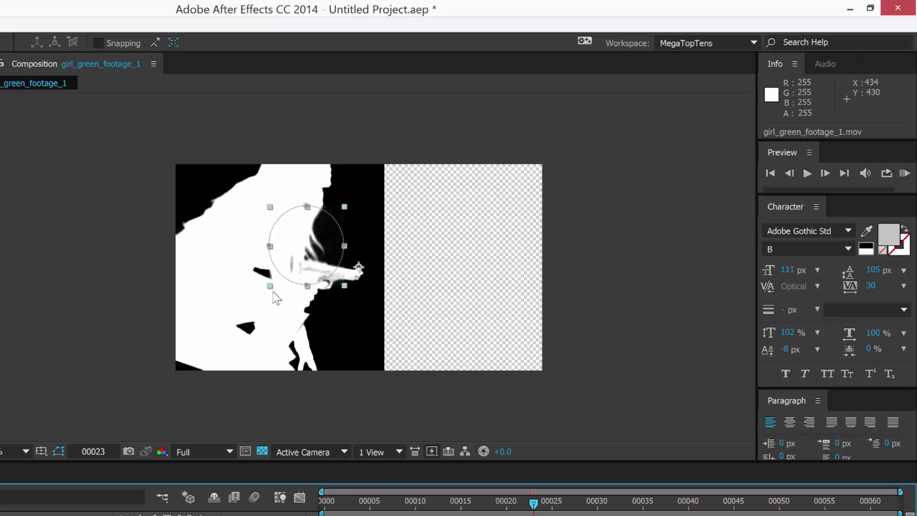
pyautogui.click(352, 505)
pyautogui.press('space')
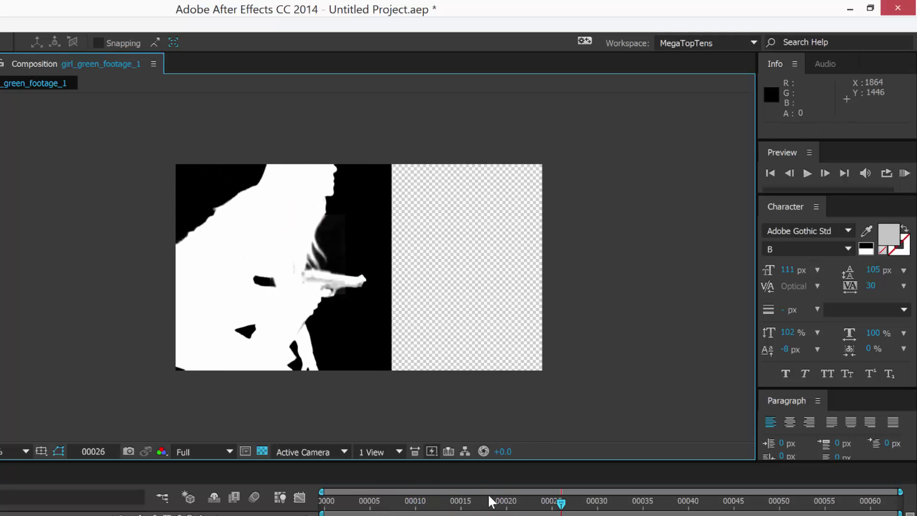
pyautogui.moveTo(492, 498); pyautogui.dragTo(361, 500)
pyautogui.click(743, 473)
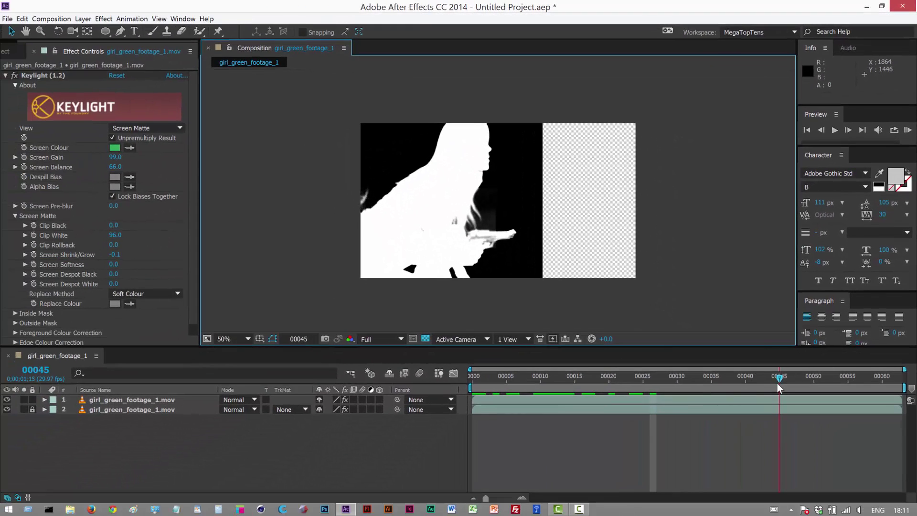
# Add a 1920 x 1080 black solid (000000) and place it beneath both footage layers
pyautogui.click(84, 19)
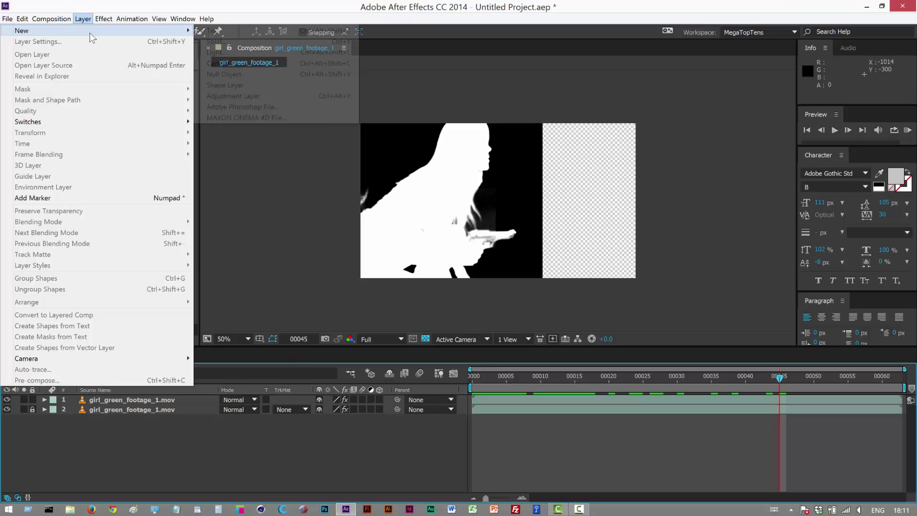
pyautogui.moveTo(28, 28)
pyautogui.click(216, 42)
pyautogui.click(495, 409)
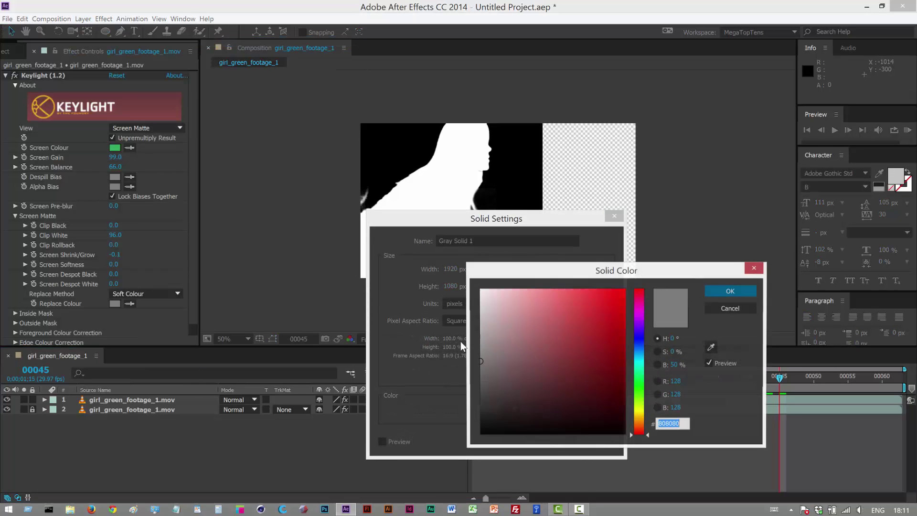
pyautogui.write('000000')
pyautogui.click(744, 295)
pyautogui.click(529, 440)
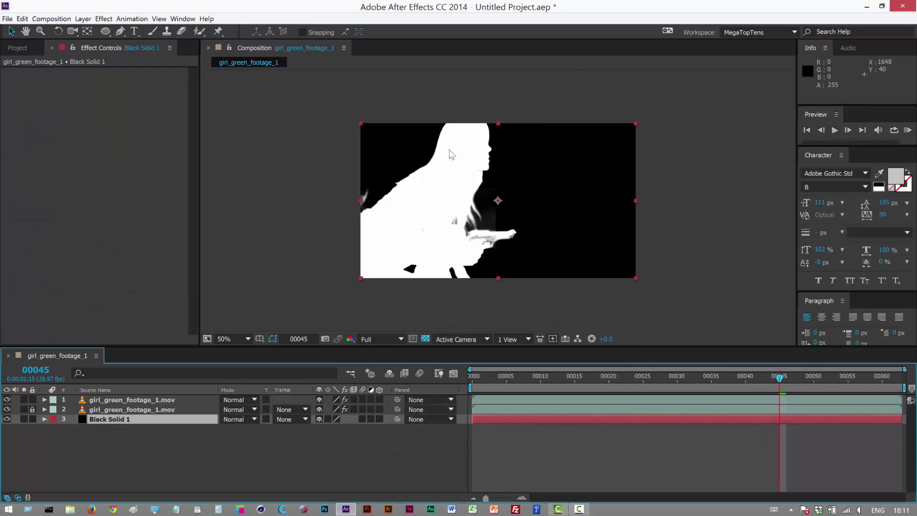
# Rename the composition as matte_comp in its composition settings
pyautogui.rightClick(53, 359)
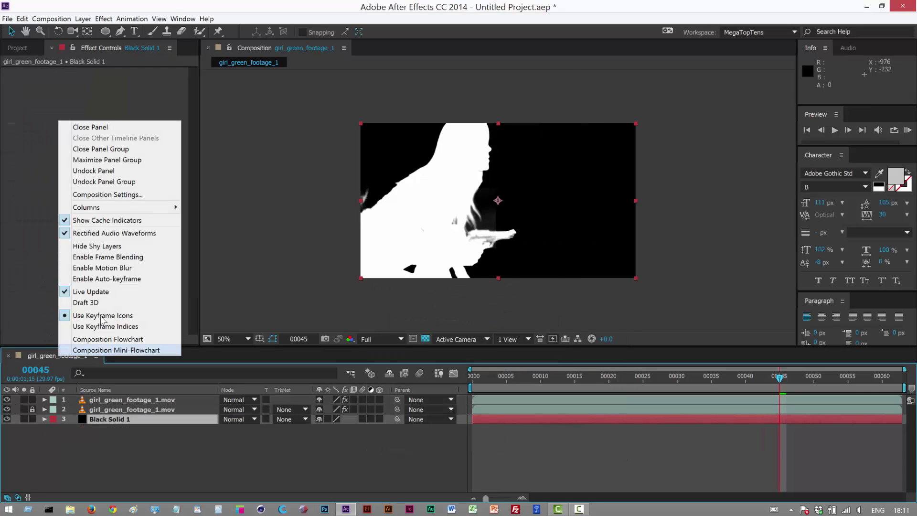
pyautogui.click(143, 191)
pyautogui.write('ma')
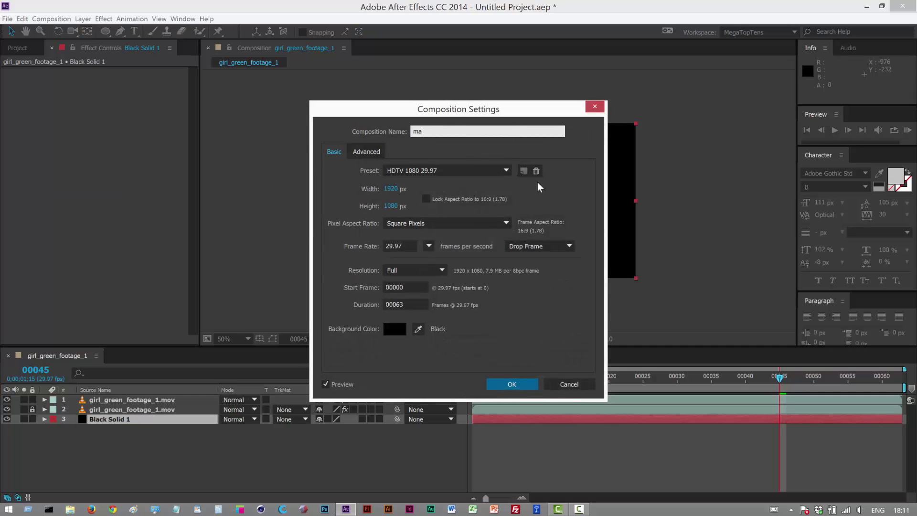
pyautogui.write('tte_comp')
pyautogui.click(515, 383)
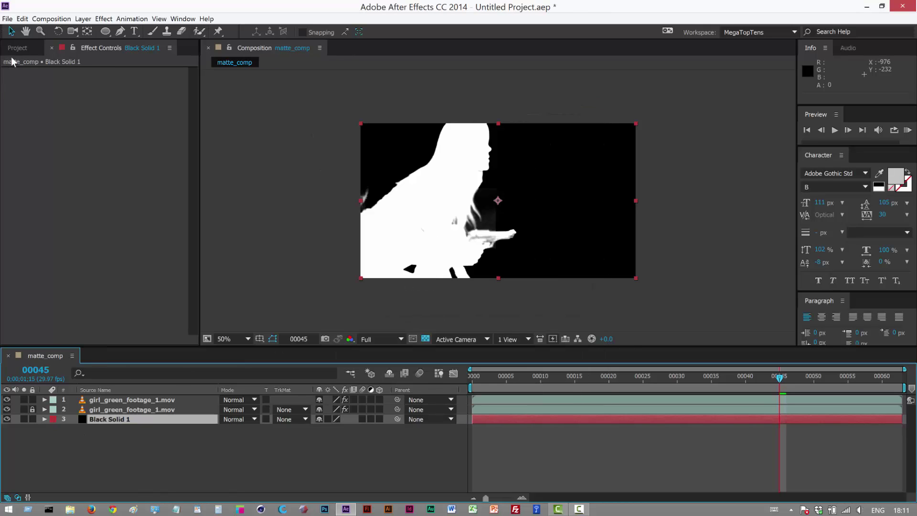
# Create a new composition from girl_green_footage_1.mov and place matte_comp above its footage layer
pyautogui.click(17, 48)
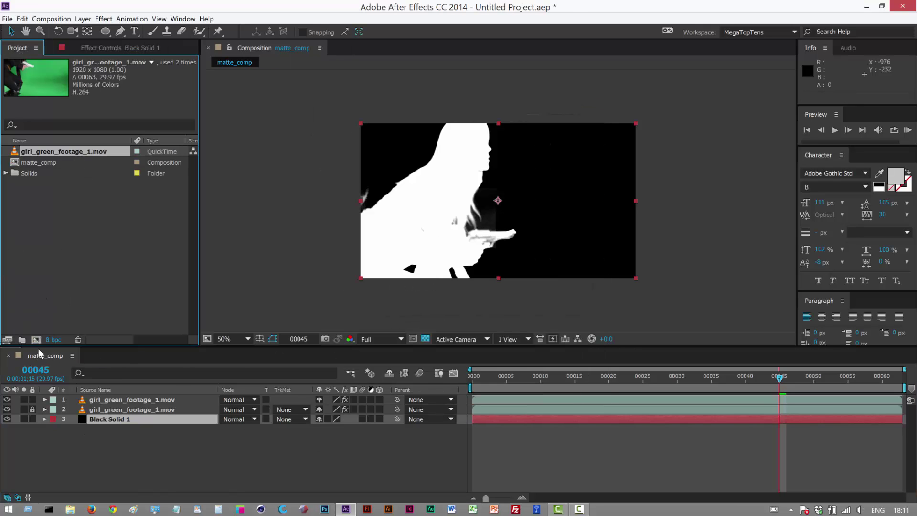
pyautogui.moveTo(38, 349); pyautogui.dragTo(37, 340)
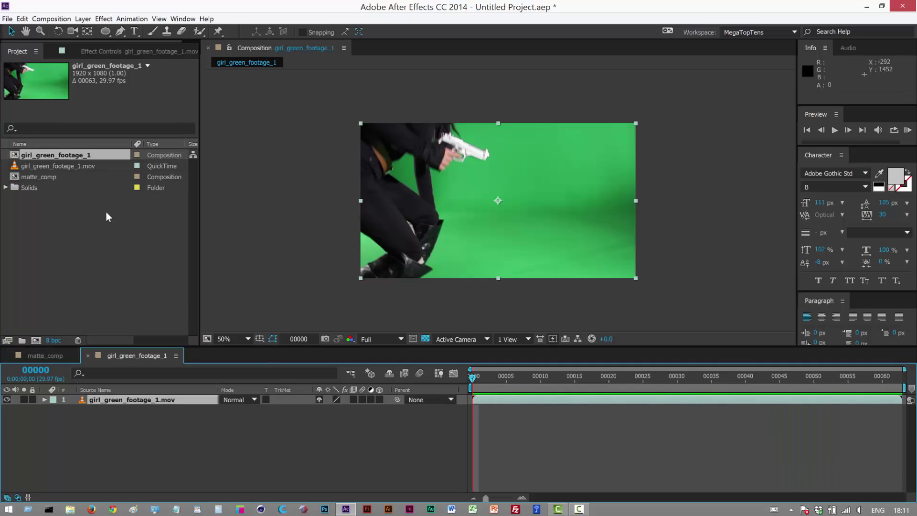
pyautogui.click(45, 177)
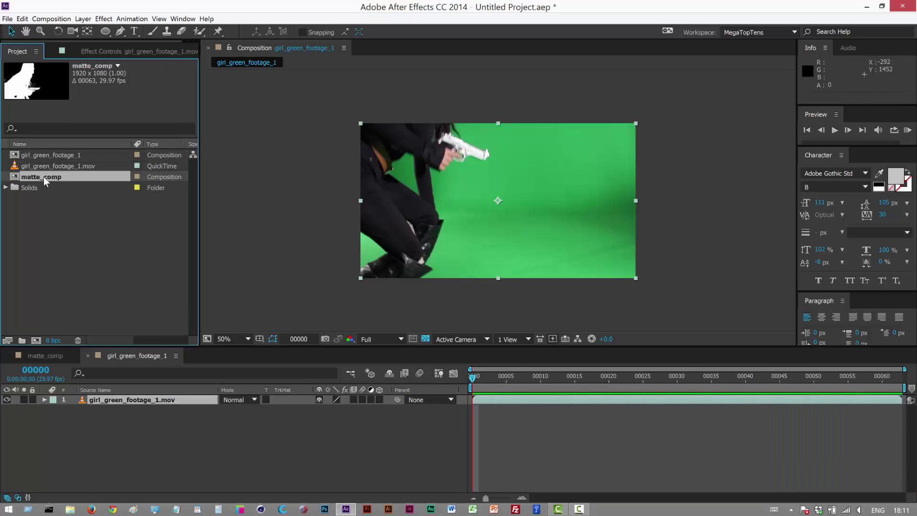
pyautogui.moveTo(44, 177); pyautogui.dragTo(158, 397)
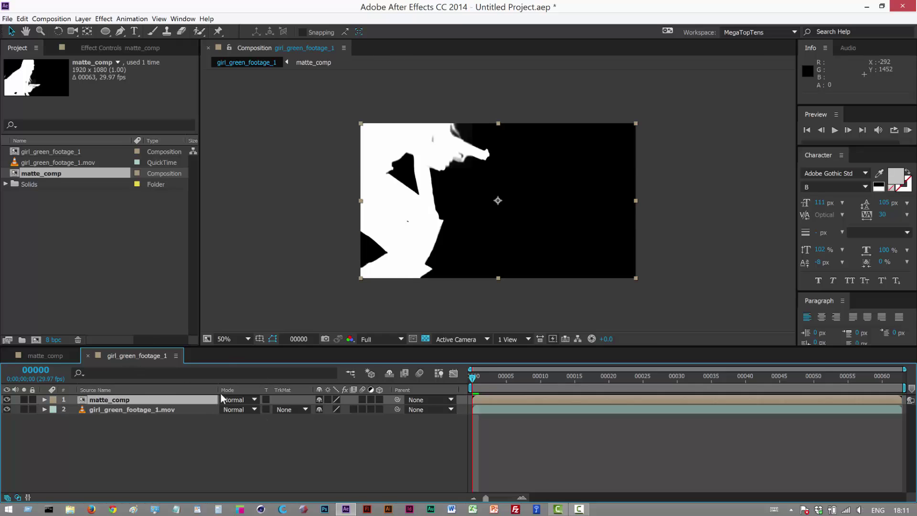
# Set the footage layer's track matte to Luma Matte "matte_comp" and preview the cutout
pyautogui.click(147, 410)
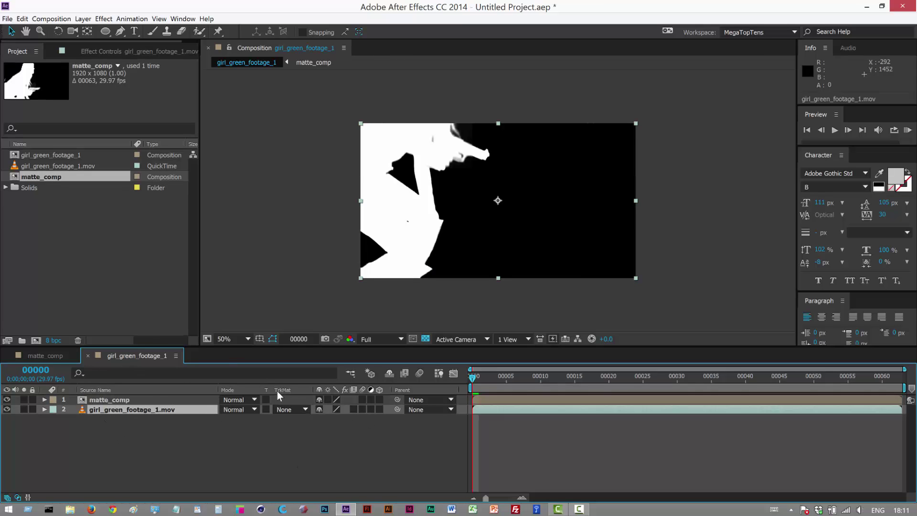
pyautogui.click(287, 410)
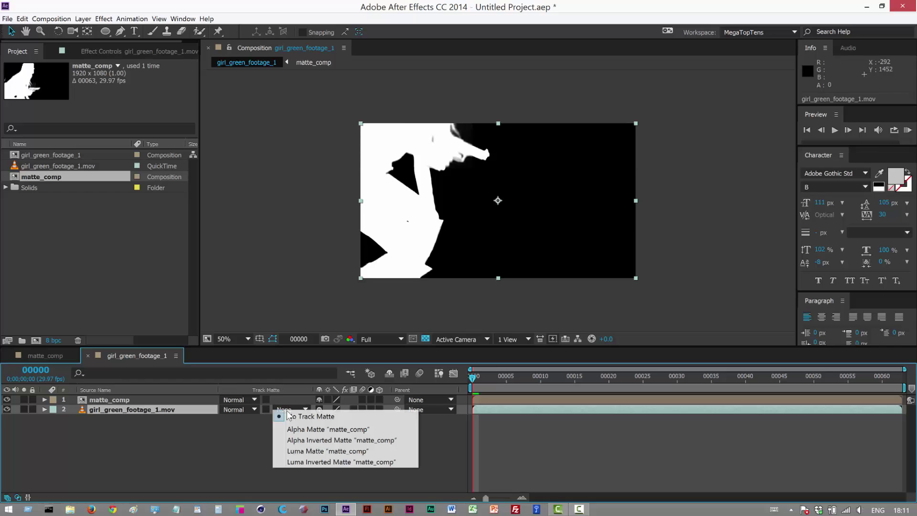
pyautogui.click(351, 451)
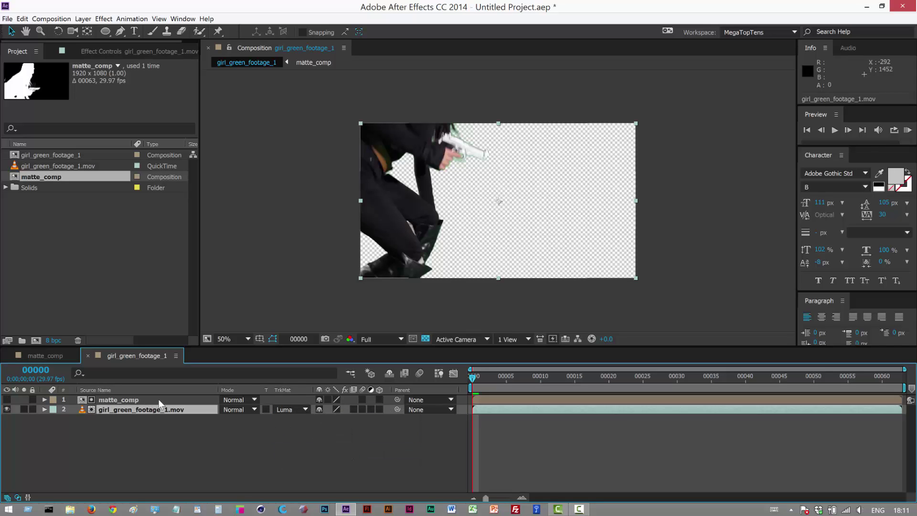
pyautogui.click(137, 402)
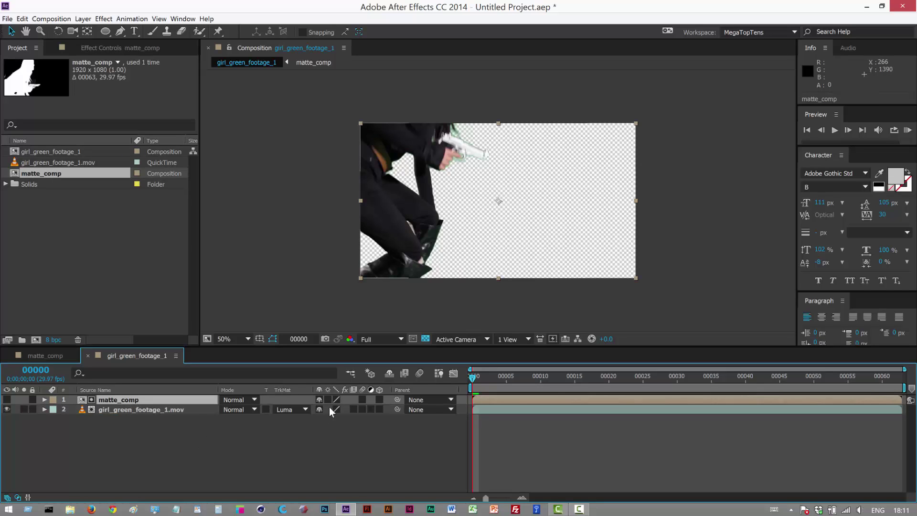
pyautogui.press('space')
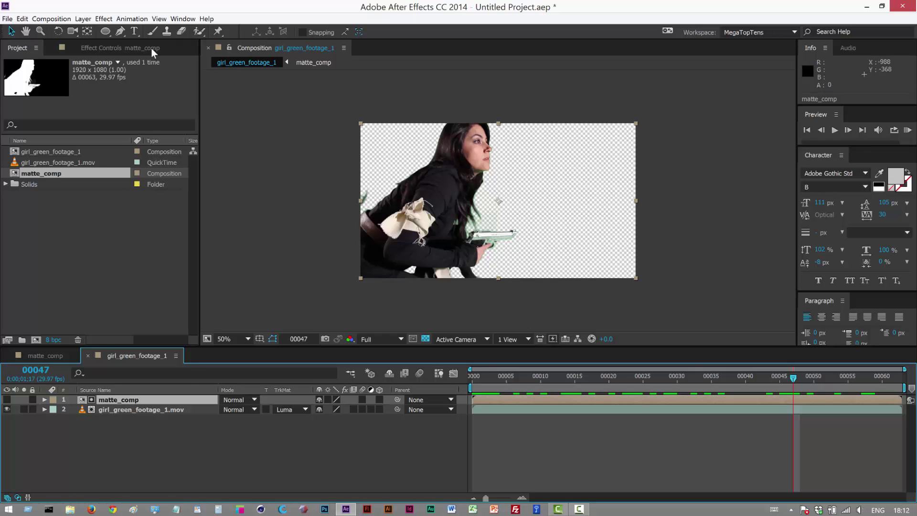
# Add a 1920 x 1080 gray solid with RGB 128, 128, 128 and move it beneath the footage layer
pyautogui.click(82, 19)
pyautogui.moveTo(94, 30)
pyautogui.click(246, 41)
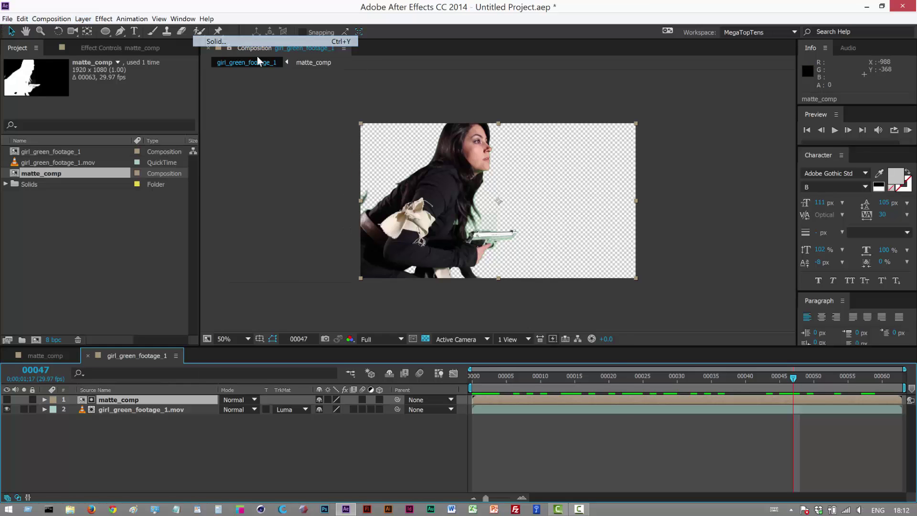
pyautogui.click(497, 409)
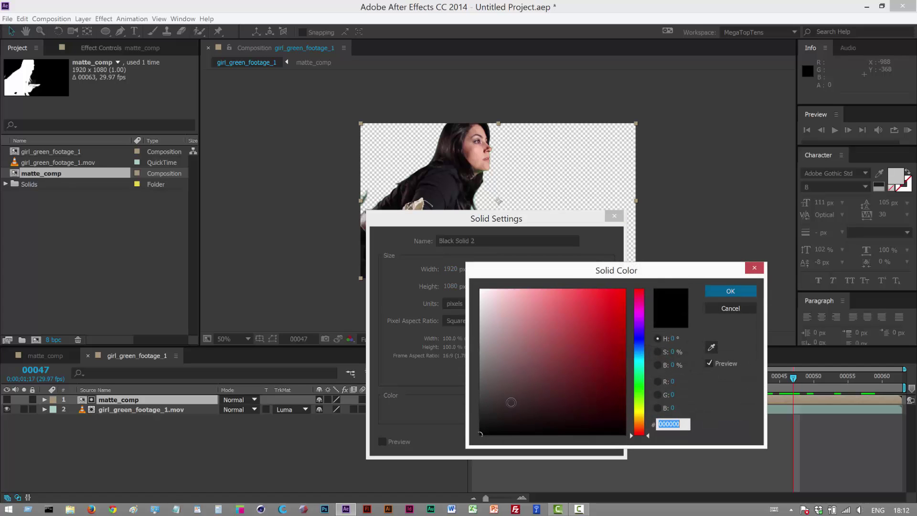
pyautogui.click(673, 383)
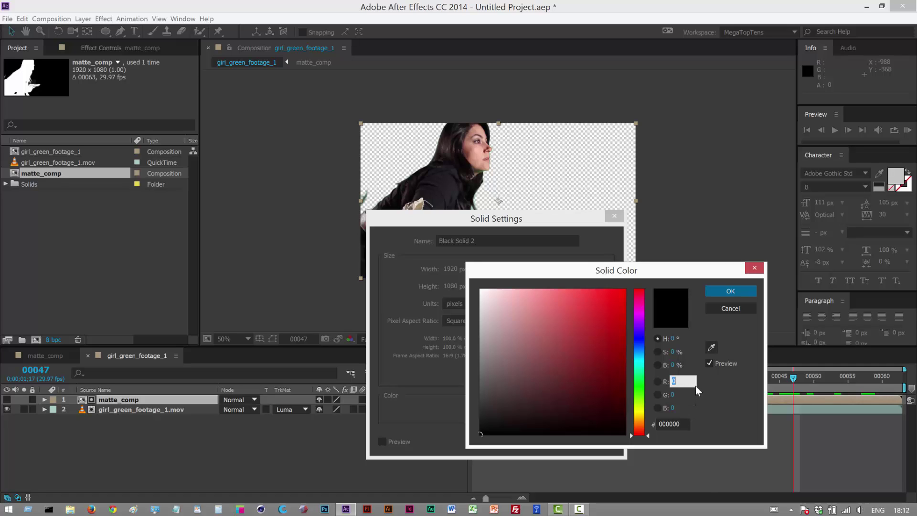
pyautogui.write('128')
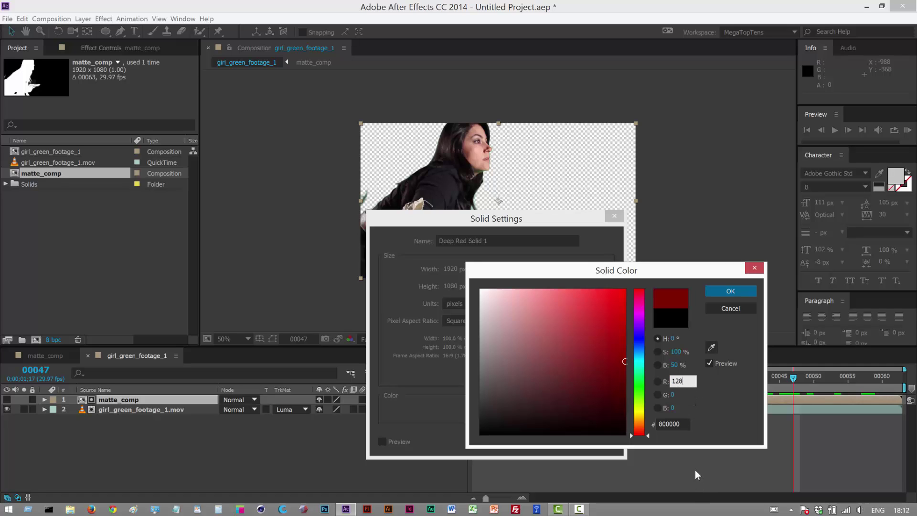
pyautogui.click(673, 395)
pyautogui.write('12')
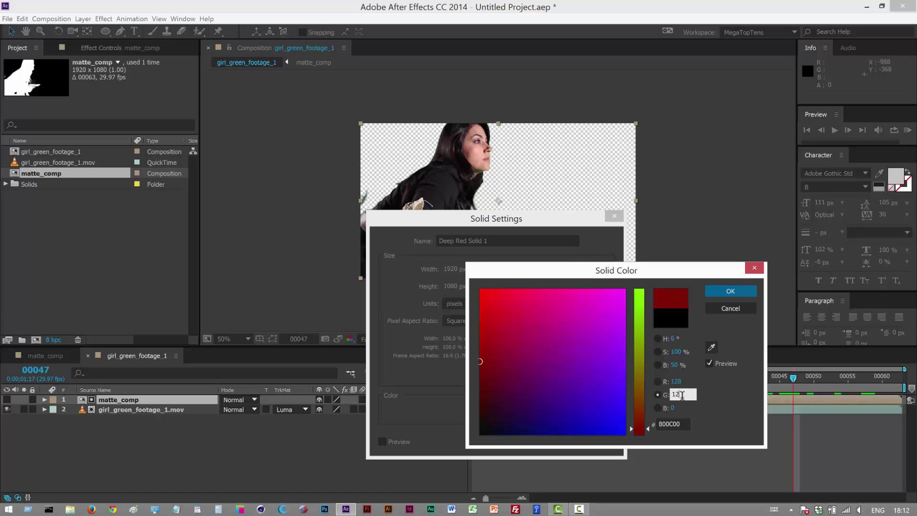
pyautogui.write('8')
pyautogui.press('Tab')
pyautogui.write('12')
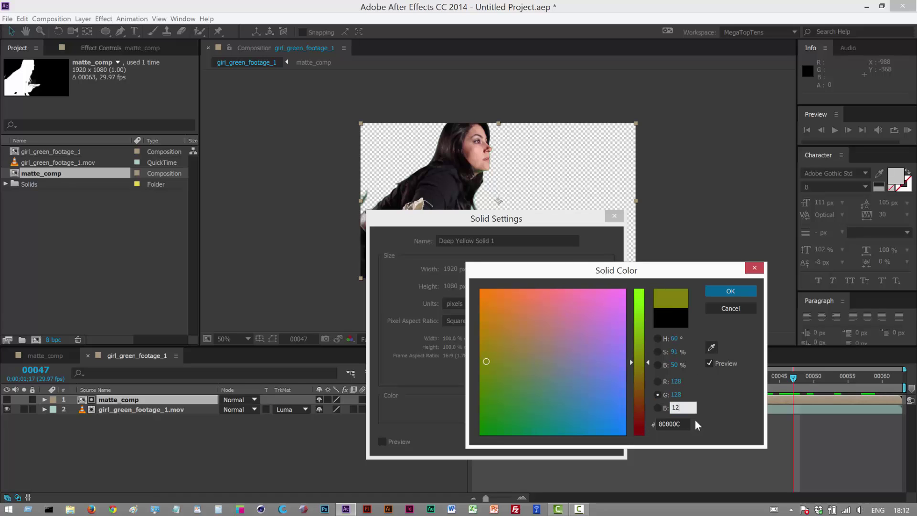
pyautogui.write('8')
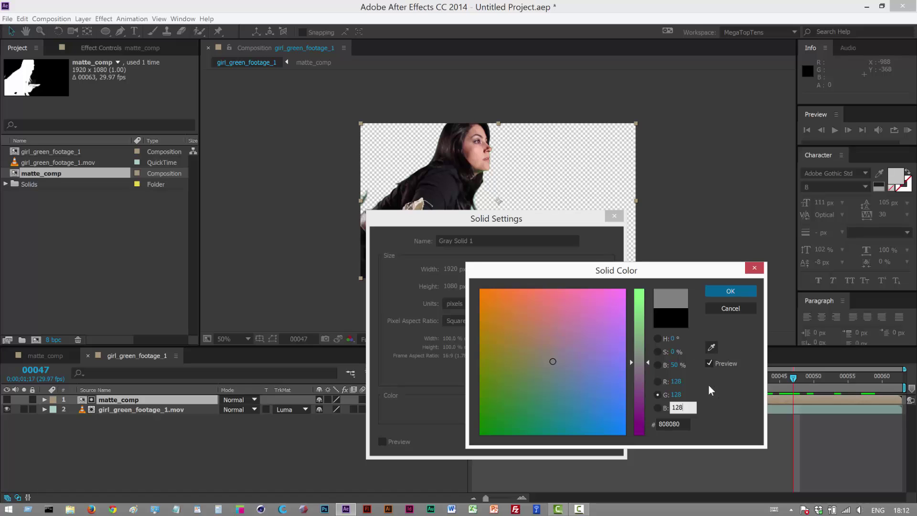
pyautogui.click(740, 289)
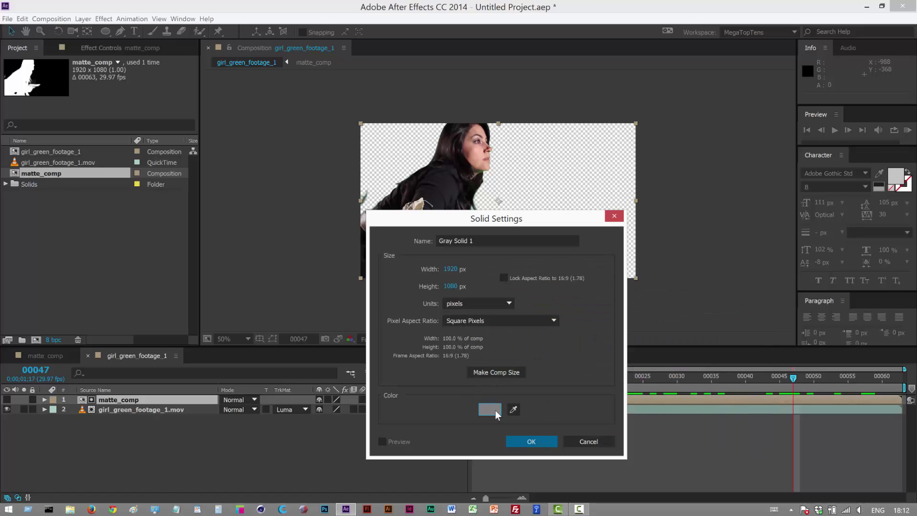
pyautogui.click(529, 438)
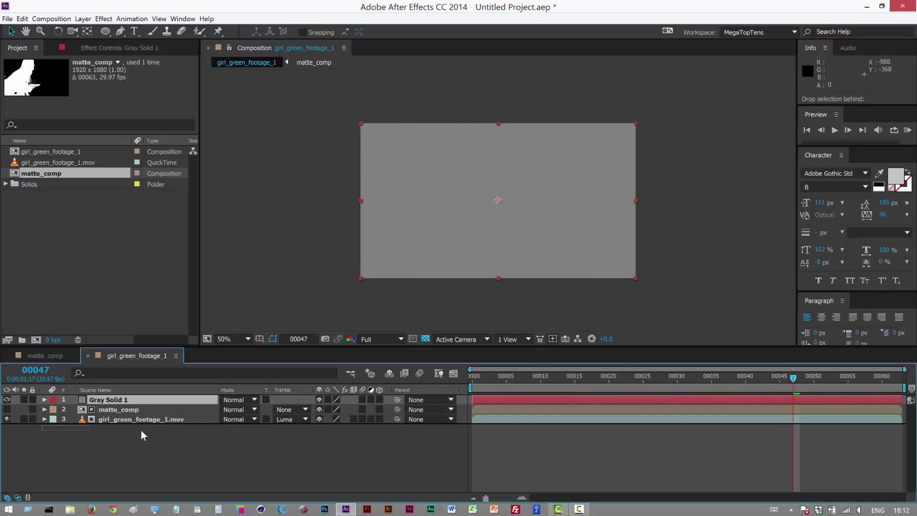
pyautogui.moveTo(142, 431); pyautogui.dragTo(114, 429)
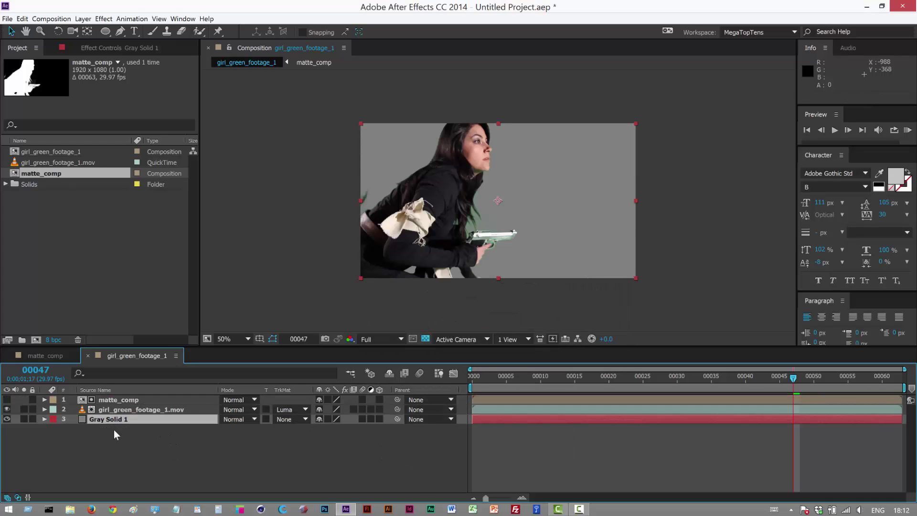
# Scrub through the composition to examine the edges of the woman, hair and gun against the gray background
pyautogui.click(681, 316)
pyautogui.moveTo(490, 383); pyautogui.dragTo(835, 377)
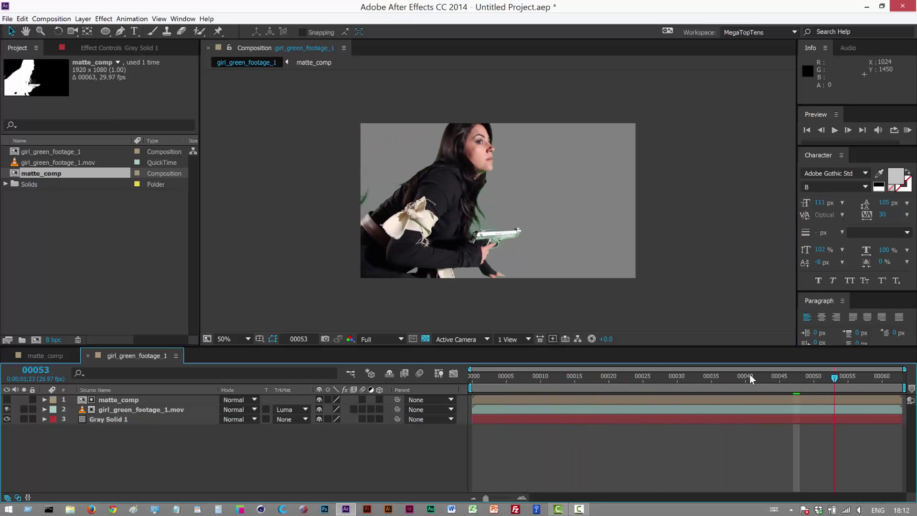
pyautogui.moveTo(506, 378); pyautogui.dragTo(739, 381)
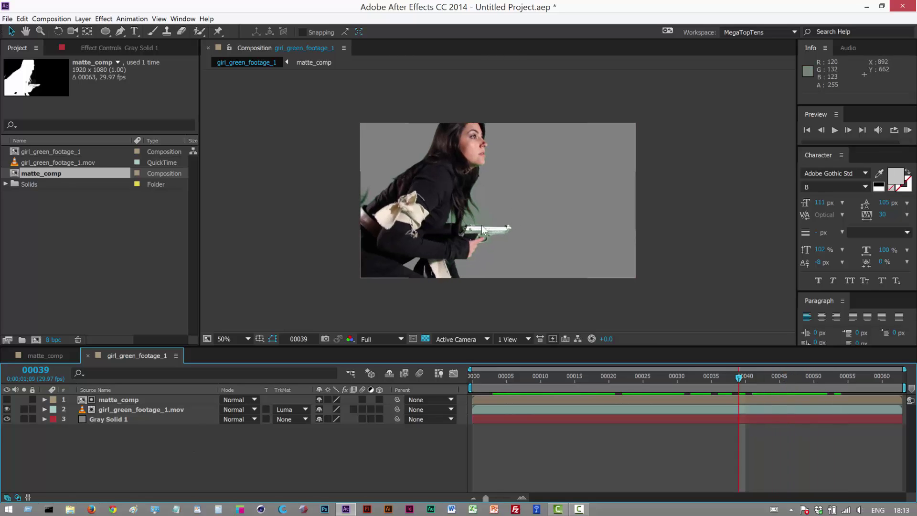
# Review the upper footage layer's Keylight settings in matte_comp, and return to the girl_green_footage_1 composition
pyautogui.click(36, 354)
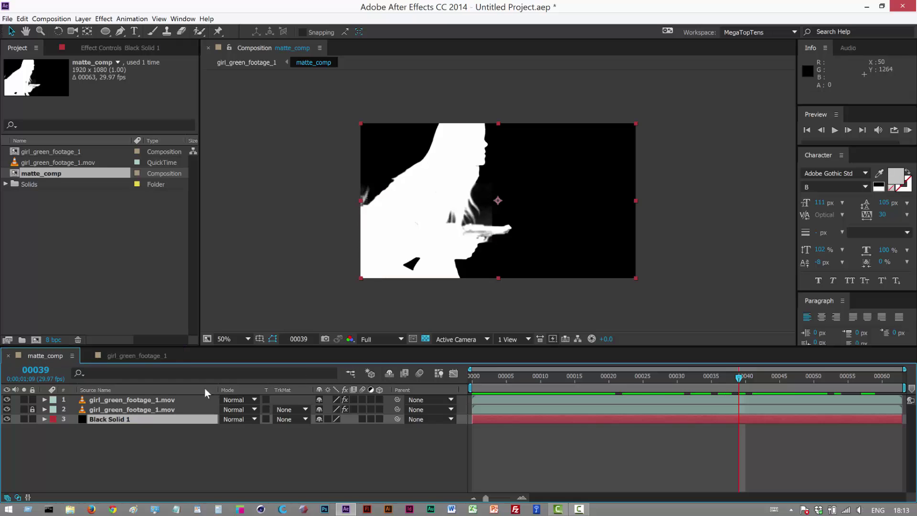
pyautogui.click(146, 401)
pyautogui.click(88, 49)
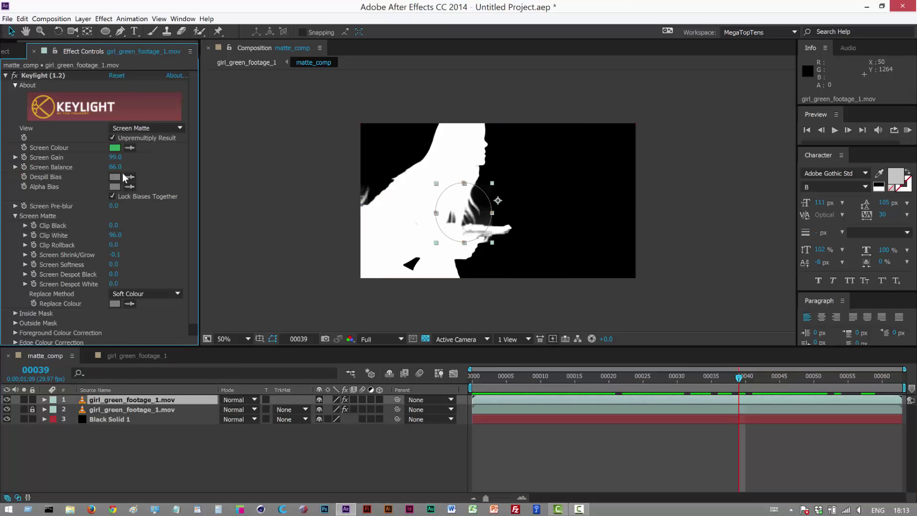
pyautogui.click(139, 357)
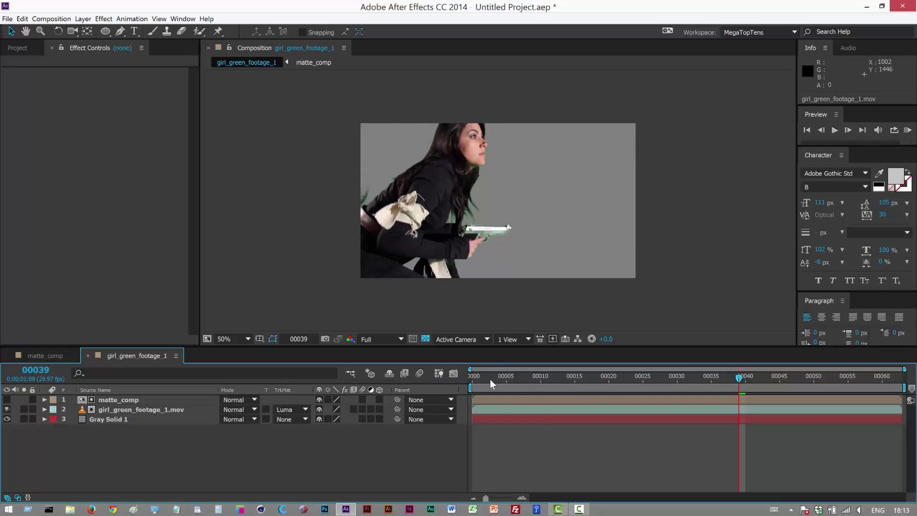
# Apply the Advanced Spill Suppressor effect to the girl_green_footage_1.mov layer in the girl_green_footage_1 composition
pyautogui.click(589, 376)
pyautogui.moveTo(614, 376); pyautogui.dragTo(739, 377)
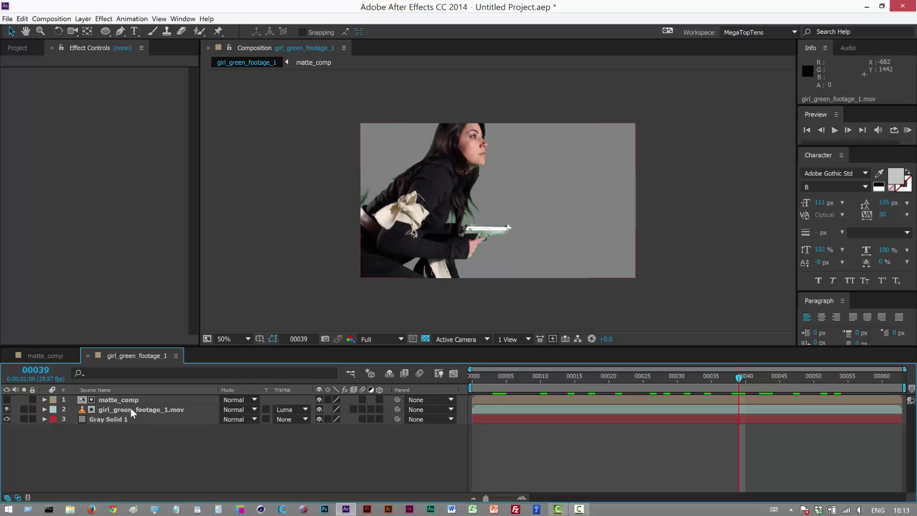
pyautogui.click(161, 410)
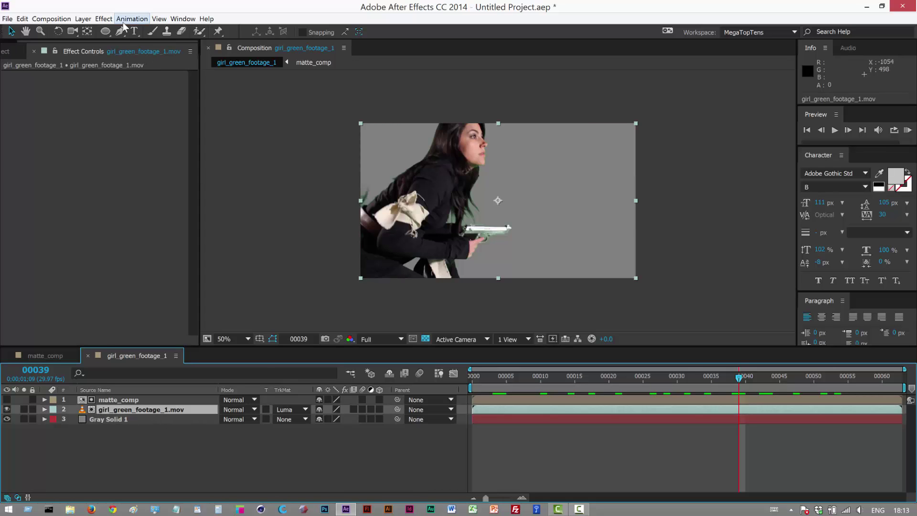
pyautogui.click(107, 19)
pyautogui.moveTo(128, 168)
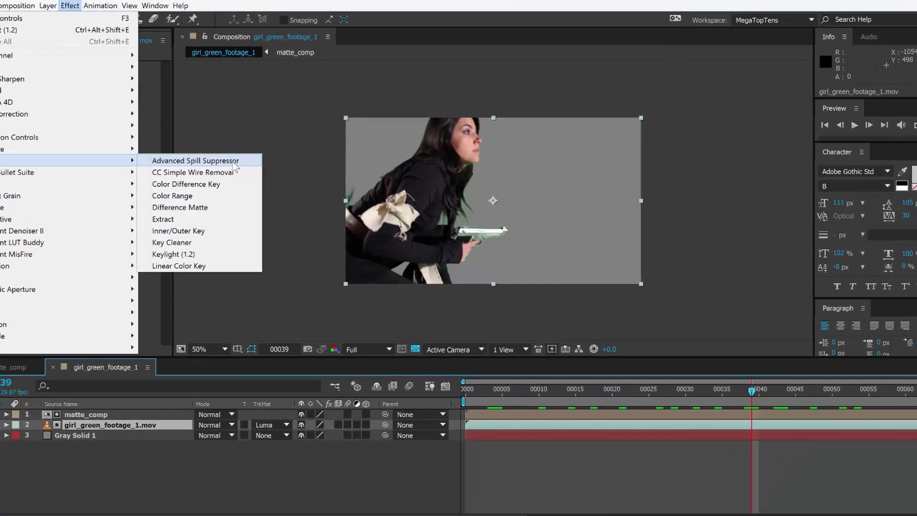
pyautogui.click(261, 163)
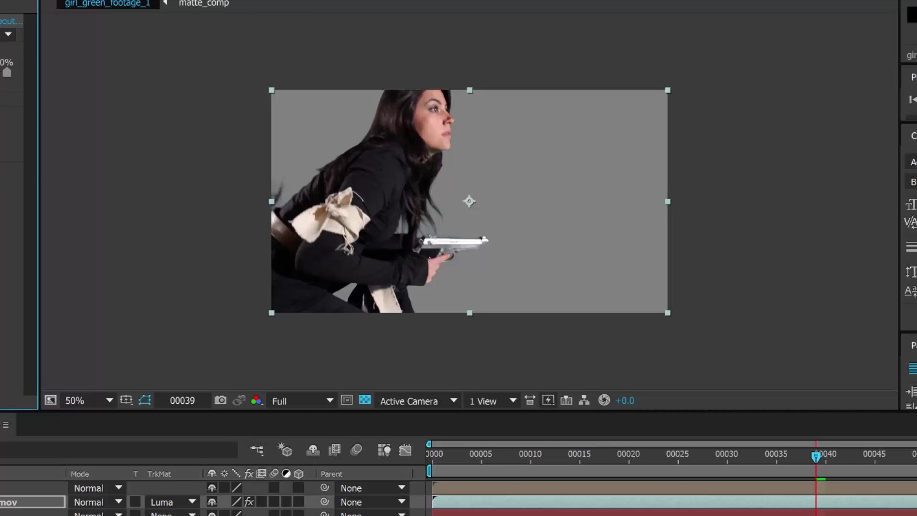
# Deselect the footage layer and scrub through the composition to examine the spill suppression on the woman's hair, clothing and gun
pyautogui.click(826, 297)
pyautogui.moveTo(531, 456); pyautogui.dragTo(913, 442)
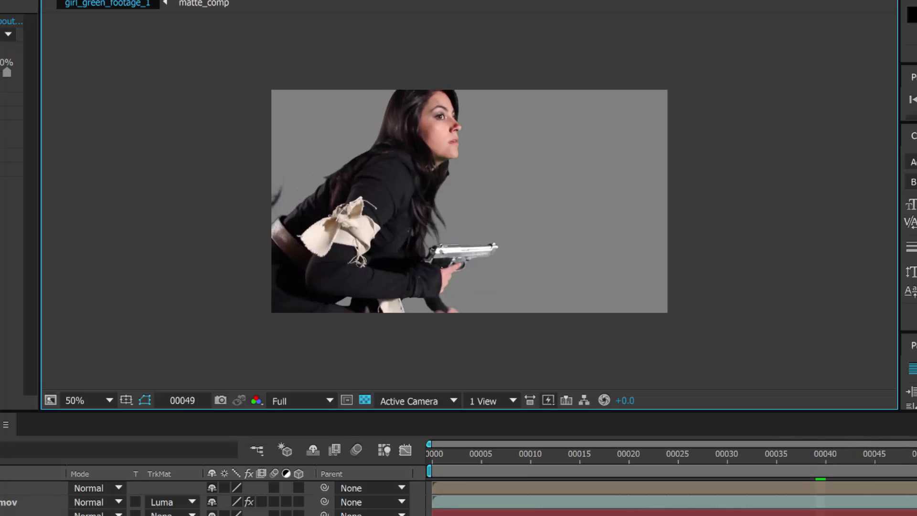
pyautogui.moveTo(549, 457); pyautogui.dragTo(863, 470)
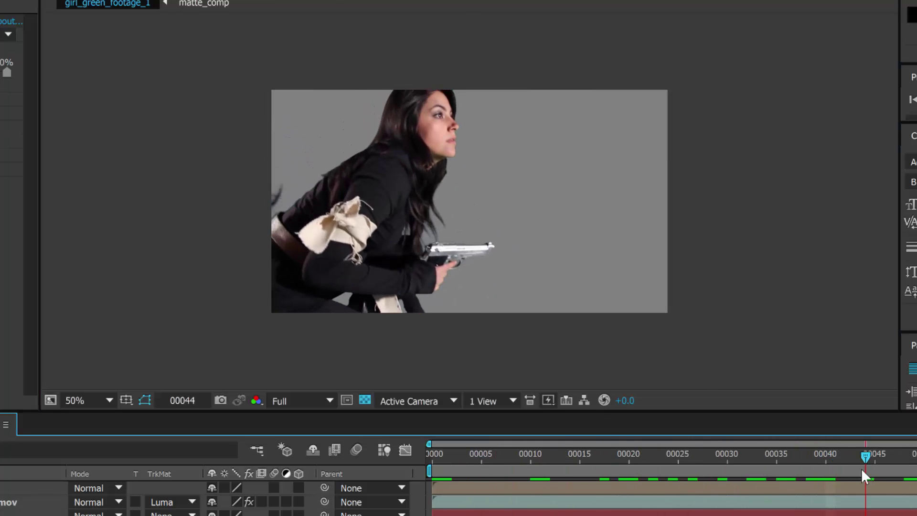
pyautogui.click(452, 453)
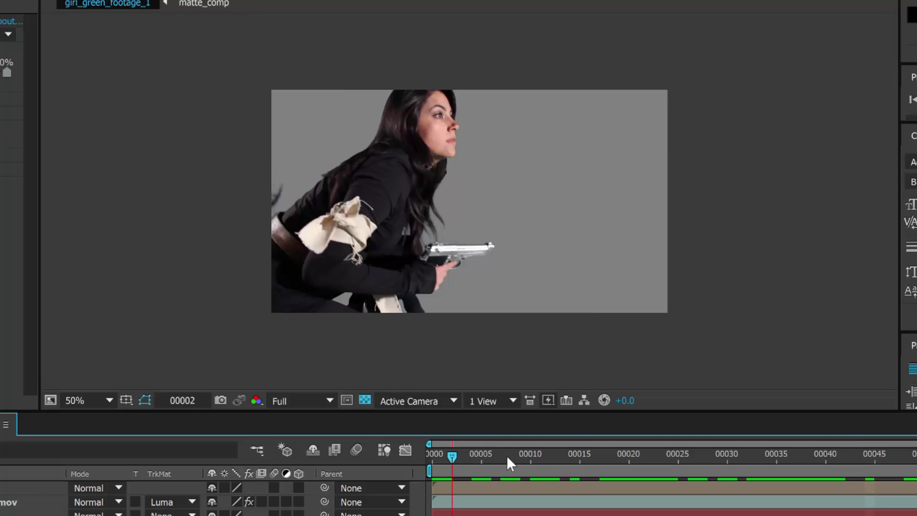
pyautogui.moveTo(507, 455); pyautogui.dragTo(699, 471)
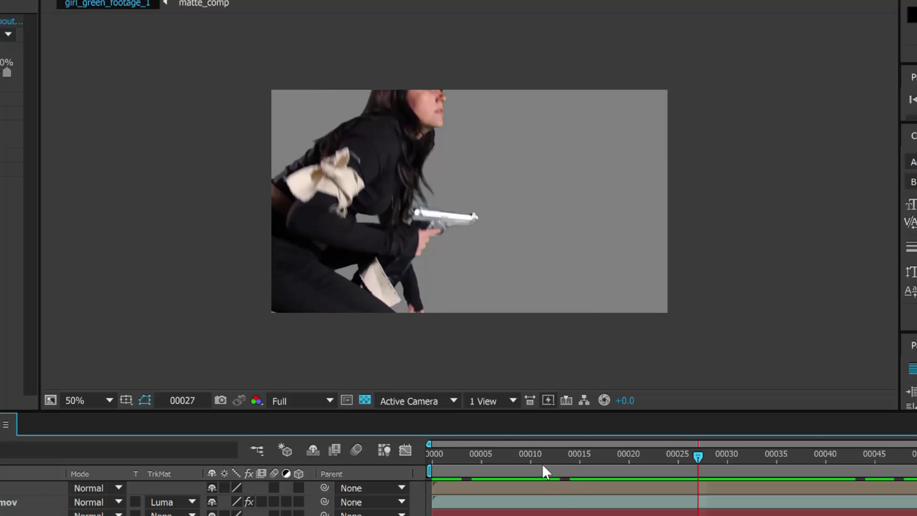
pyautogui.press('space')
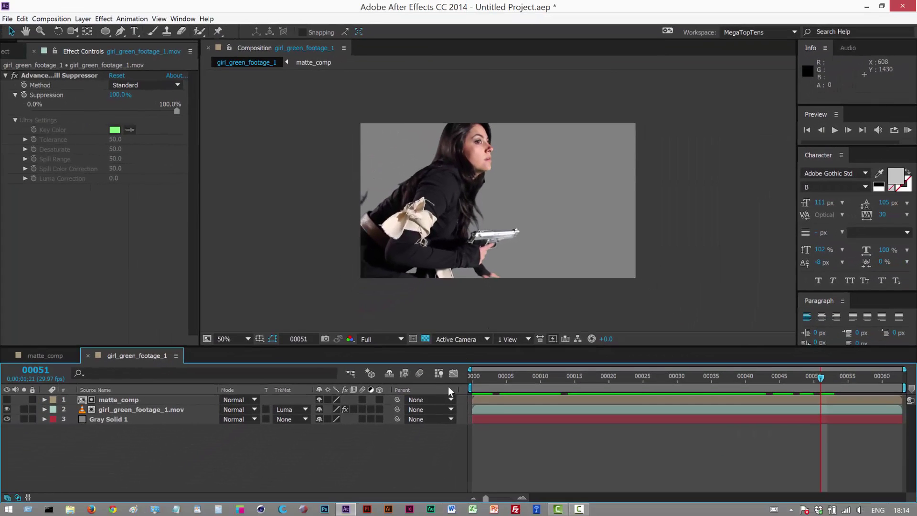
pyautogui.moveTo(496, 377); pyautogui.dragTo(732, 378)
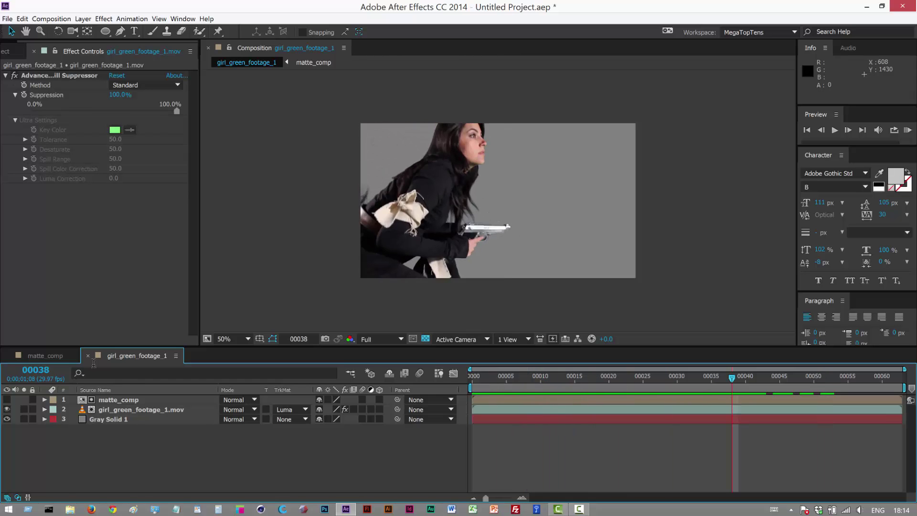
# Duplicate the top footage layer in matte_comp and delete the Keylight effect from the copy
pyautogui.click(45, 355)
pyautogui.click(127, 402)
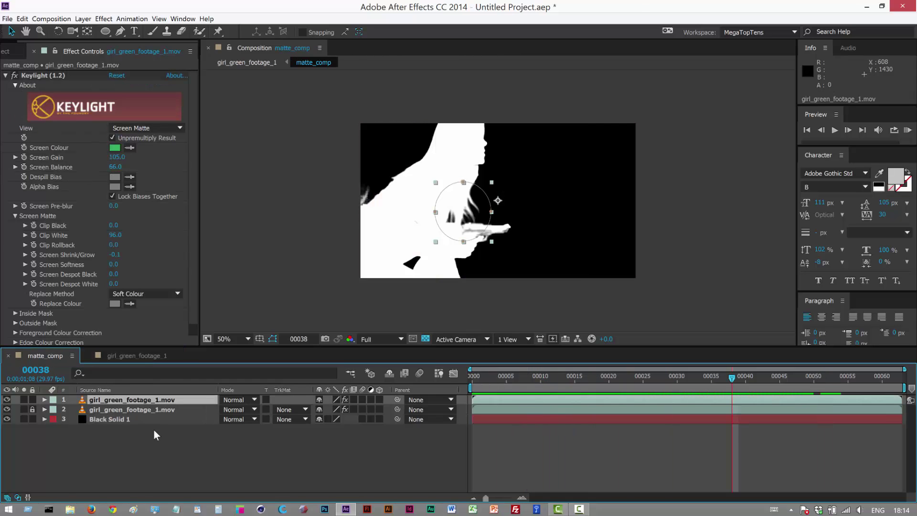
pyautogui.hotkey('ctrl', 'd')
pyautogui.click(32, 75)
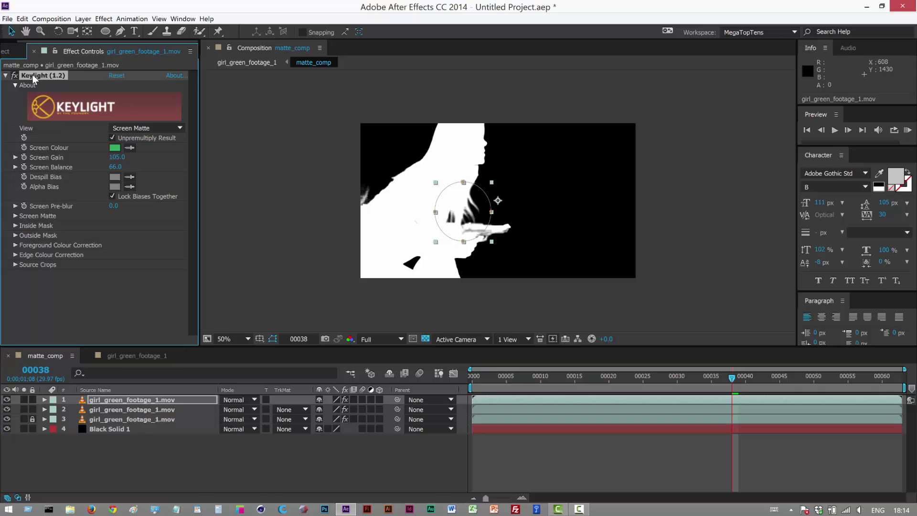
pyautogui.press('Delete')
# Delete Mask 1 from the duplicated top layer, lock the footage layer beneath it and hide the three lower layers
pyautogui.press('m')
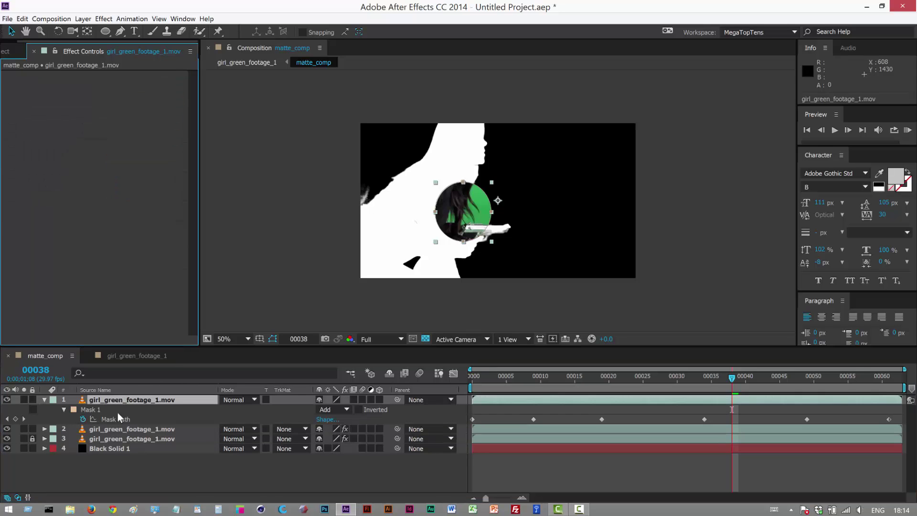
pyautogui.click(95, 408)
pyautogui.press('Delete')
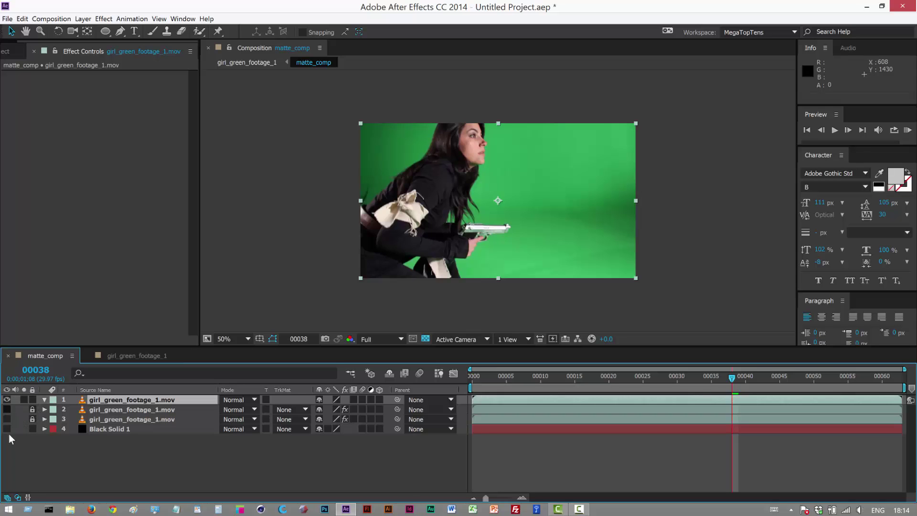
# Draw an elliptical mask around the gun and hand on the top footage layer and set its mask mode to None
pyautogui.press('q')
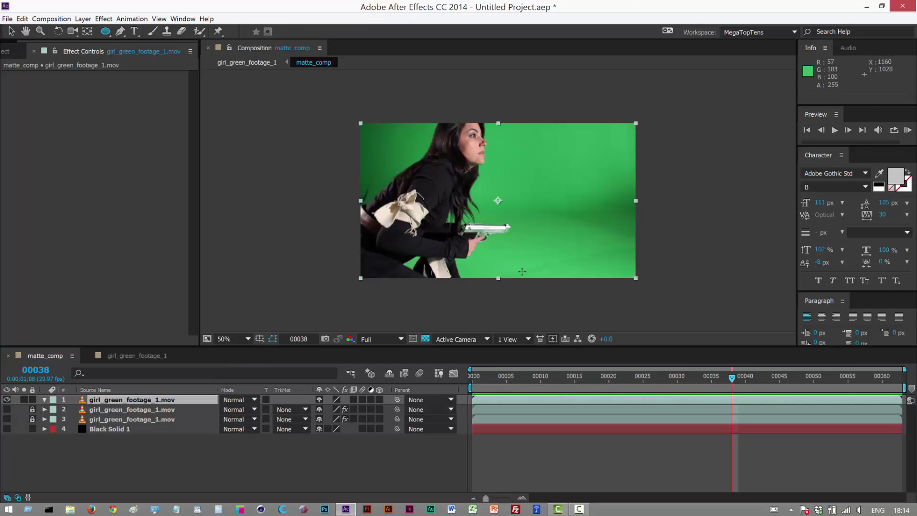
pyautogui.moveTo(522, 272); pyautogui.dragTo(444, 207)
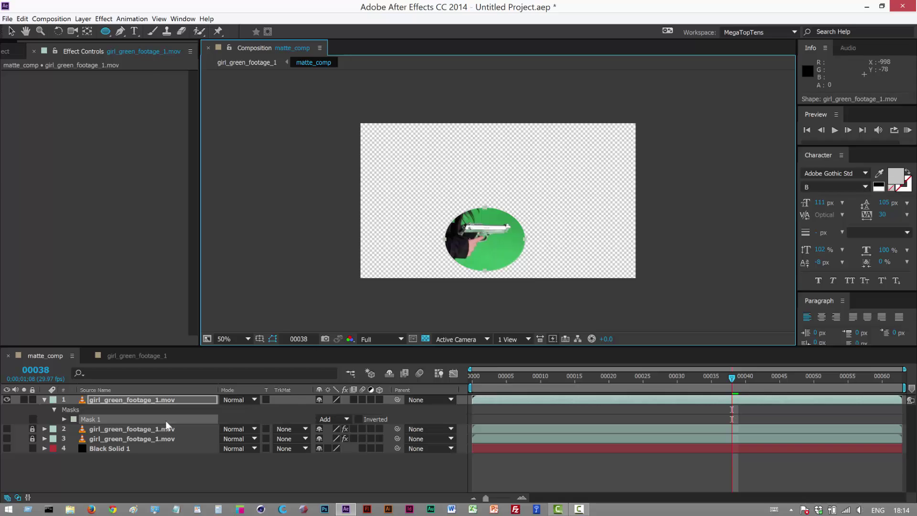
pyautogui.click(64, 419)
pyautogui.click(346, 419)
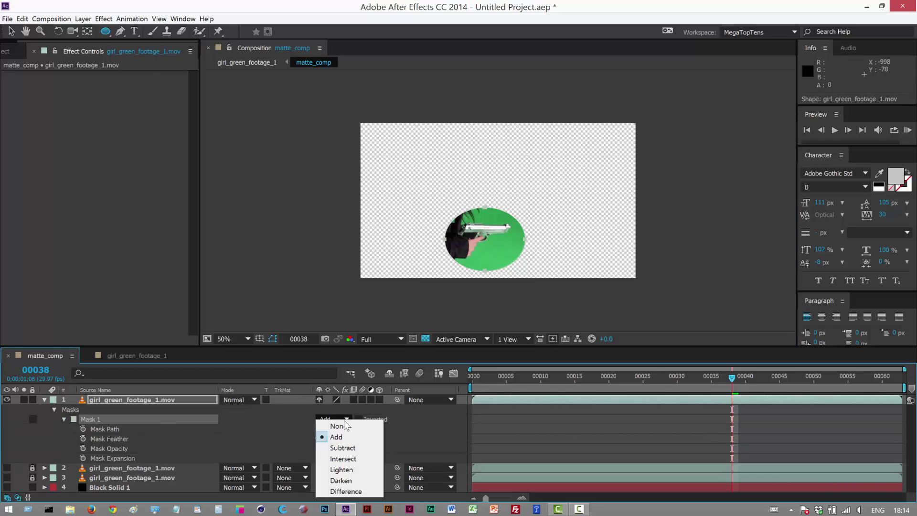
pyautogui.click(329, 425)
# Keyframe the mask path at frames 38, 53, 19, 0 and the last frame to follow the gun, and set the mask mode to Add
pyautogui.click(83, 430)
pyautogui.click(836, 376)
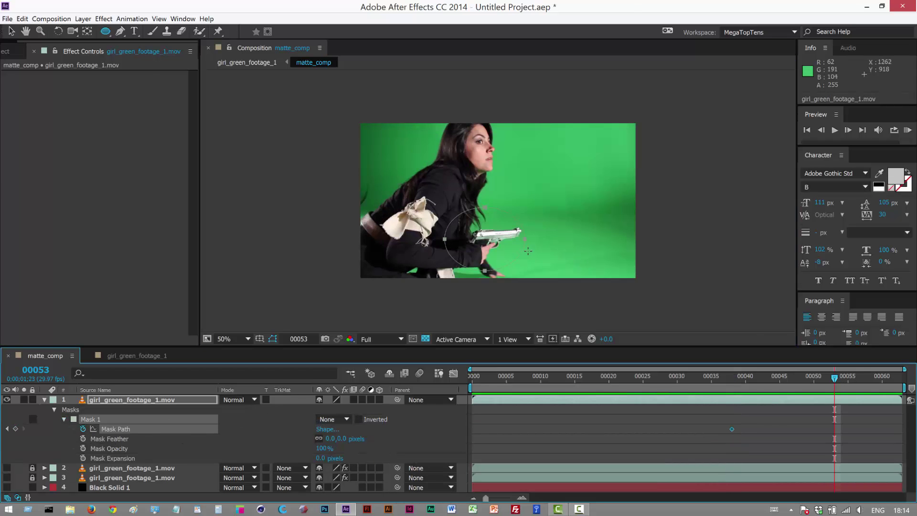
pyautogui.click(11, 32)
pyautogui.moveTo(535, 239); pyautogui.dragTo(487, 136)
pyautogui.press('End')
pyautogui.click(602, 377)
pyautogui.press('Home')
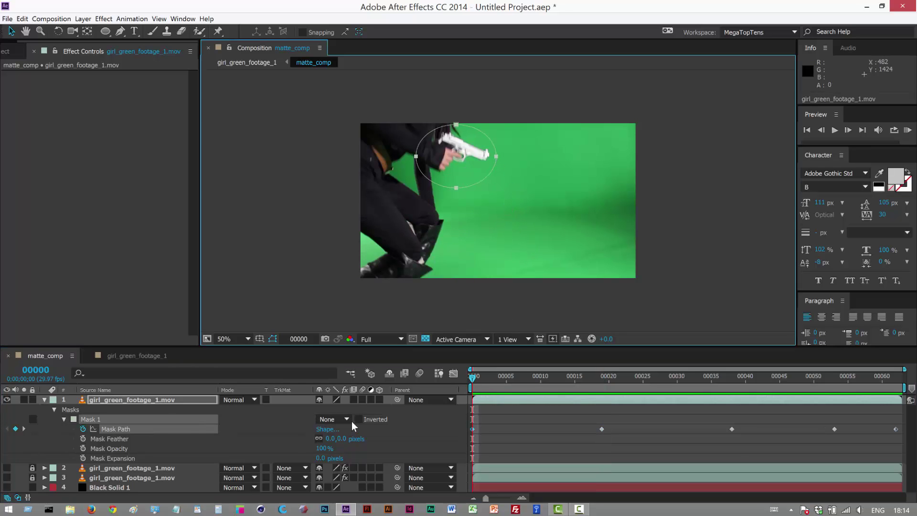
pyautogui.click(349, 420)
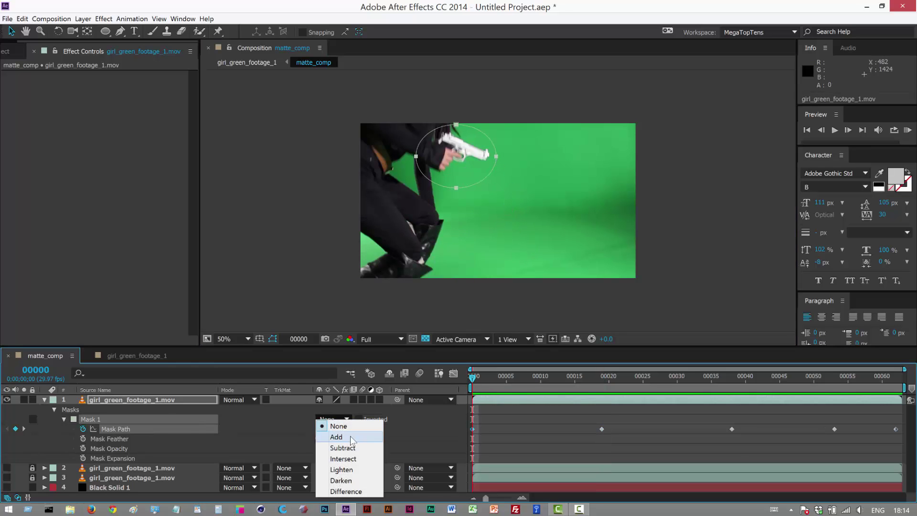
pyautogui.click(351, 436)
# Apply Keylight (1.2) to the masked gun layer and sample the green background beside the gun as Screen Colour
pyautogui.click(108, 19)
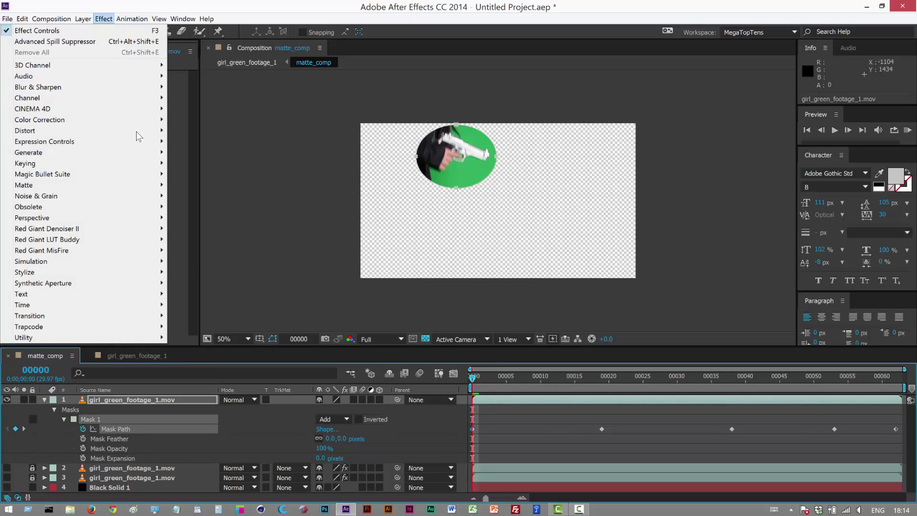
pyautogui.moveTo(132, 165)
pyautogui.click(200, 250)
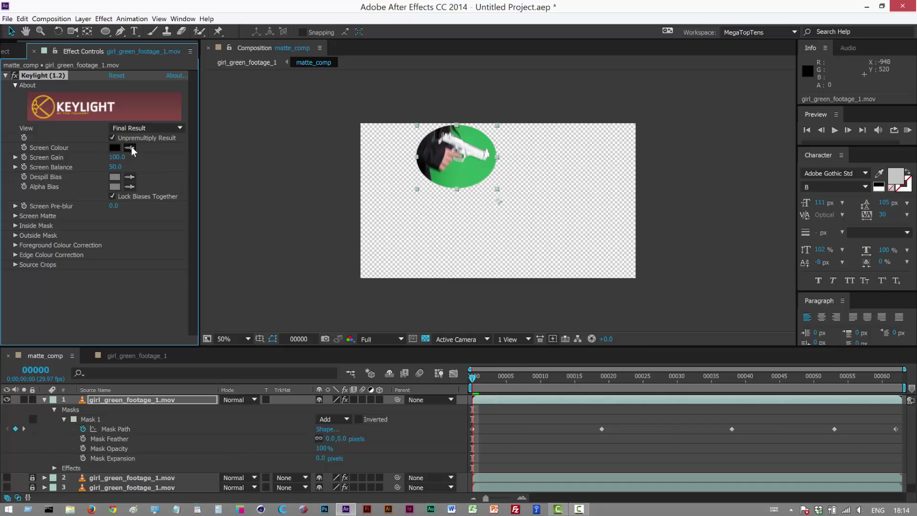
pyautogui.click(468, 175)
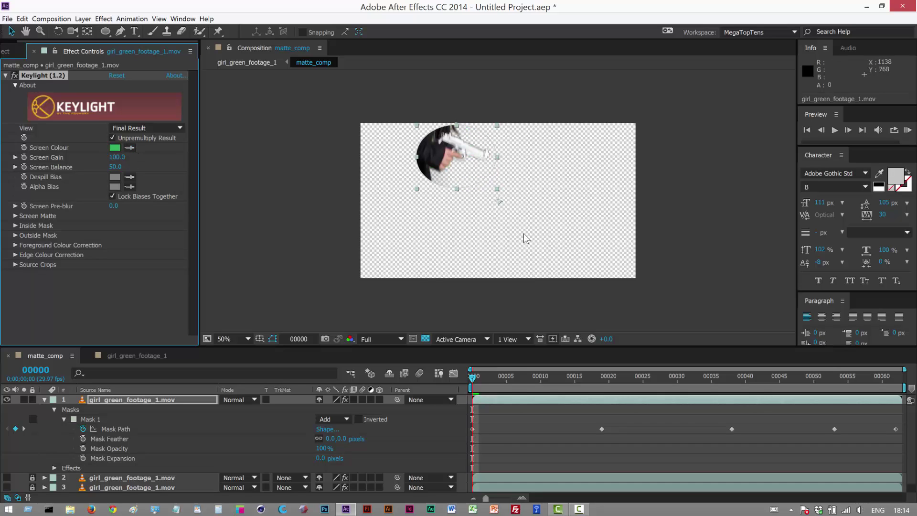
# Show the three hidden layers again and set the gun layer's Keylight view to Screen Matte
pyautogui.click(45, 400)
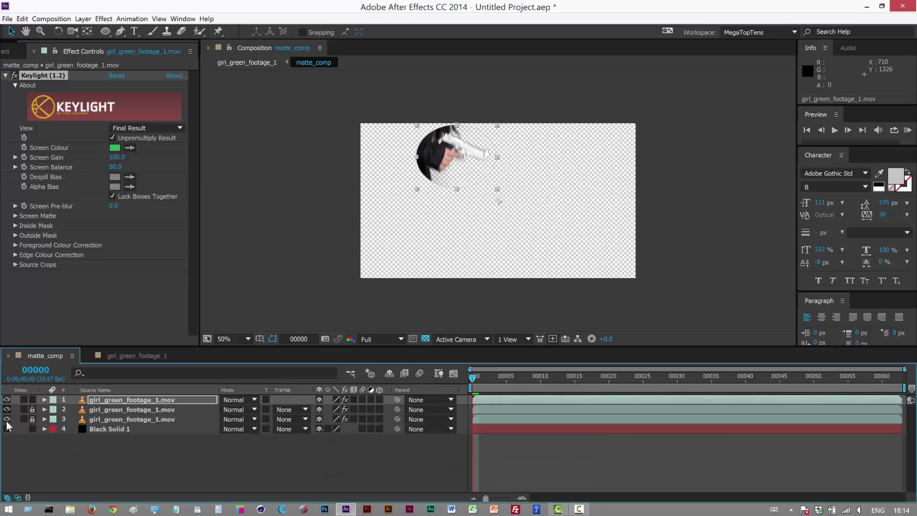
pyautogui.click(6, 428)
pyautogui.click(122, 127)
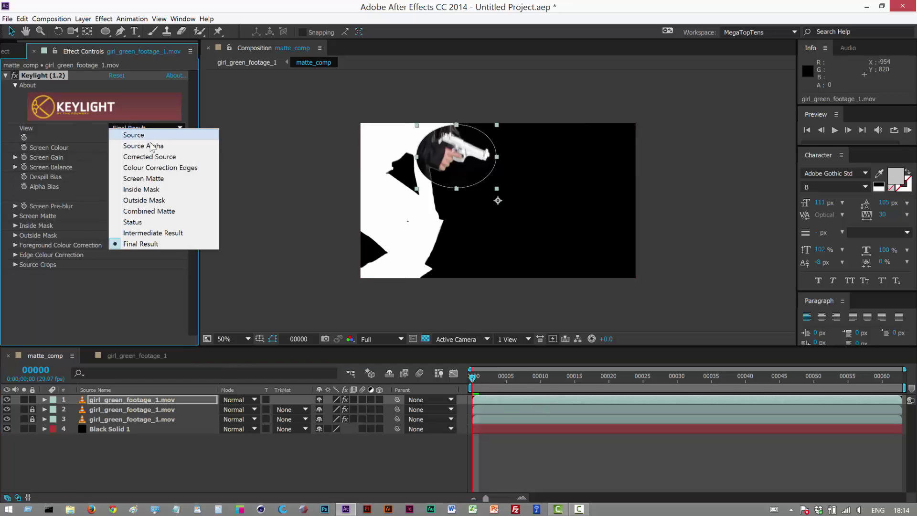
pyautogui.click(157, 179)
pyautogui.moveTo(553, 381); pyautogui.dragTo(519, 392)
pyautogui.click(473, 399)
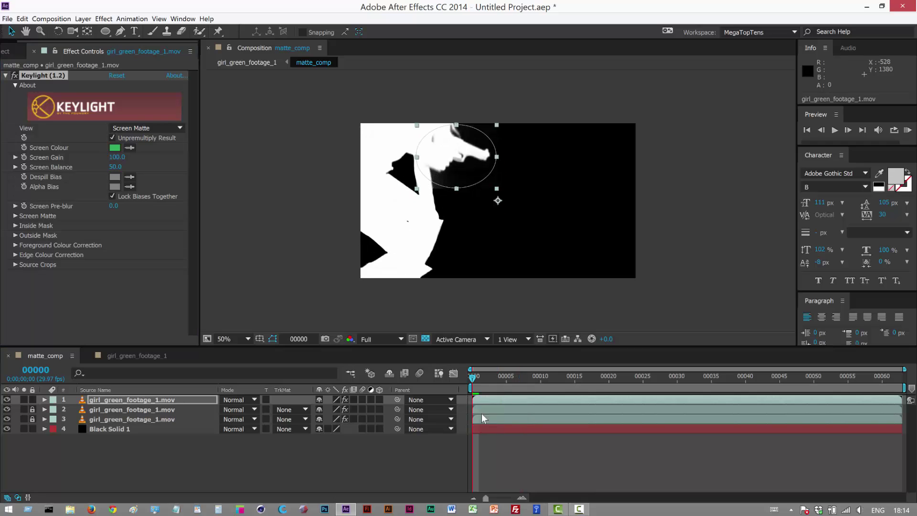